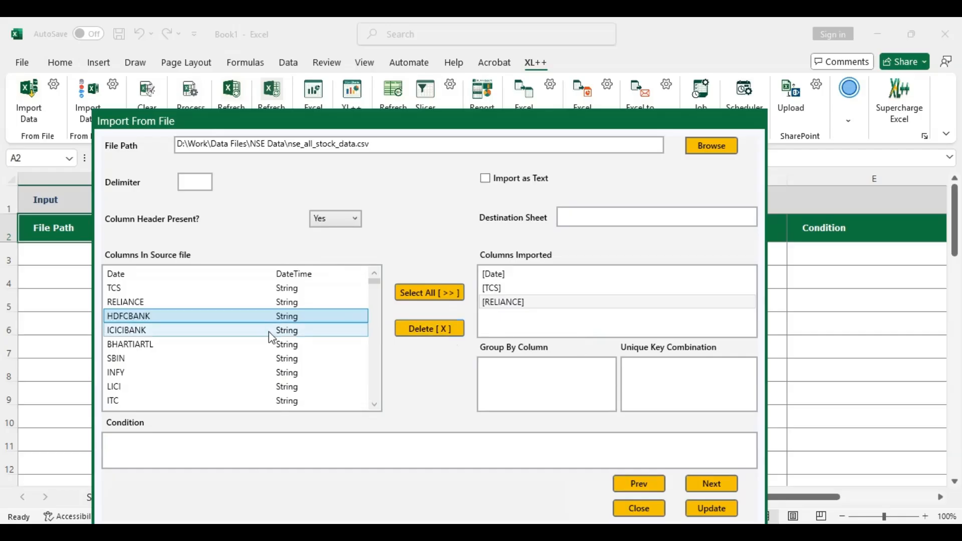
Add ICICIBANK, BHARTIARTL, SBIN, INFY and the other required stock columns through IRFC to the imported columns.
{"action": "left_click_drag", "start_coordinate": [265, 331], "coordinate": [531, 324]}
{"action": "left_click_drag", "start_coordinate": [296, 357], "coordinate": [567, 336]}
{"action": "left_click_drag", "start_coordinate": [321, 372], "coordinate": [536, 333]}
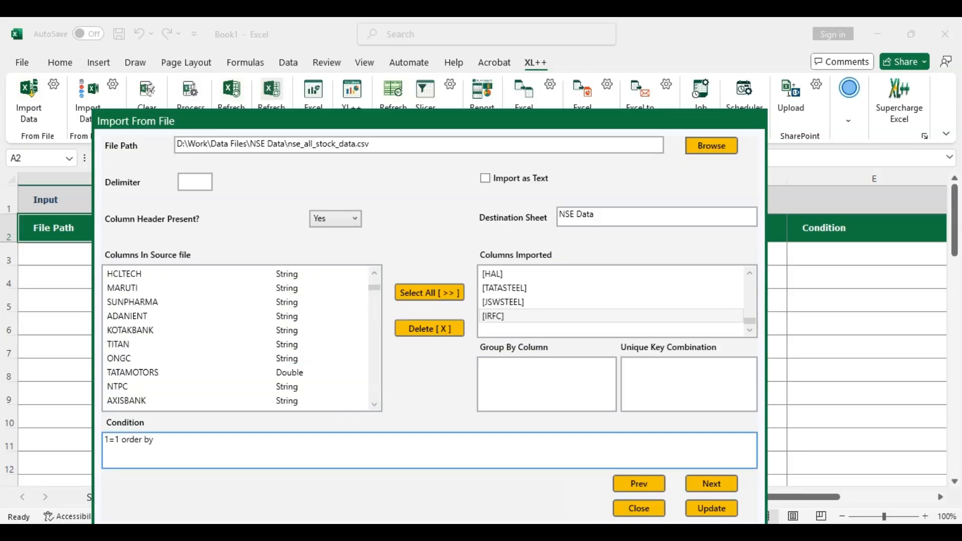
Complete the import condition as 1=1 order by [Date] desc and save the file import configuration.
{"action": "type", "text": "[Date] desc"}
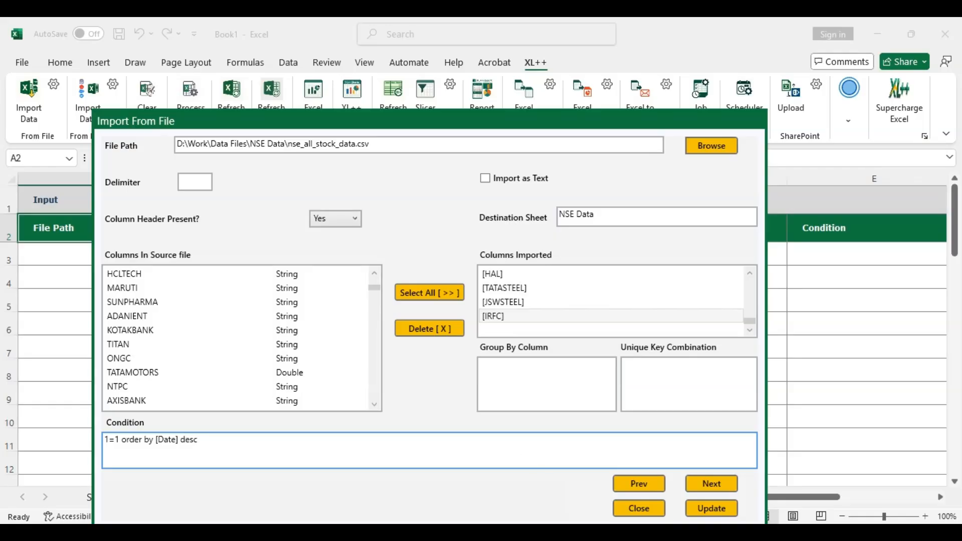
{"action": "left_click", "coordinate": [711, 508]}
{"action": "left_click", "coordinate": [639, 508]}
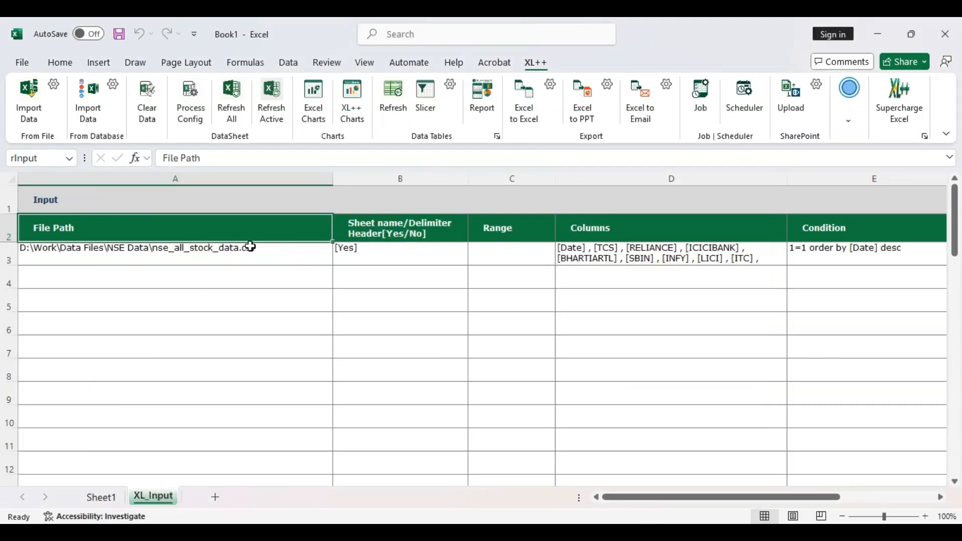
Run the configured import of nse_all_stock_data.csv and inspect the first record's key and date in NSE Data.
{"action": "left_click", "coordinate": [160, 254]}
{"action": "left_click", "coordinate": [31, 119]}
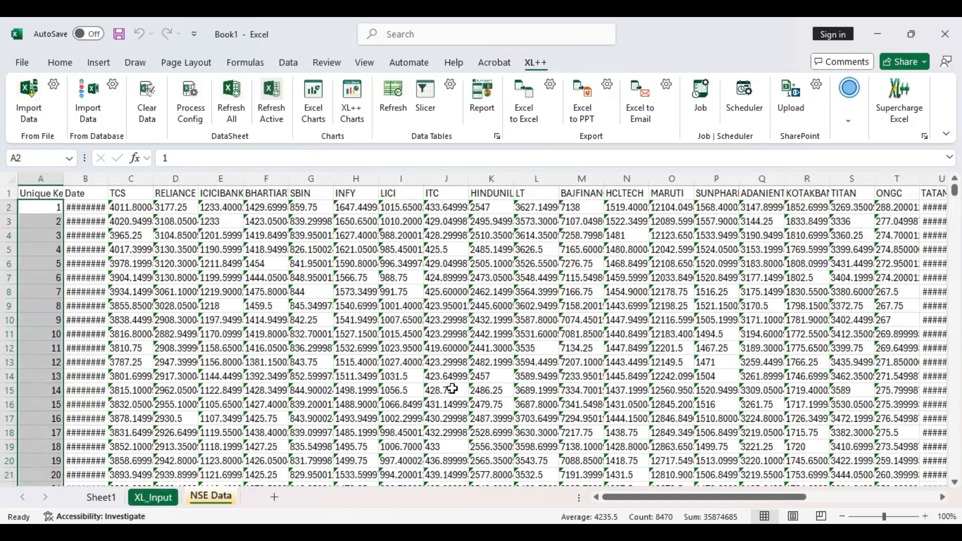
{"action": "left_click", "coordinate": [48, 210]}
{"action": "left_click", "coordinate": [101, 210]}
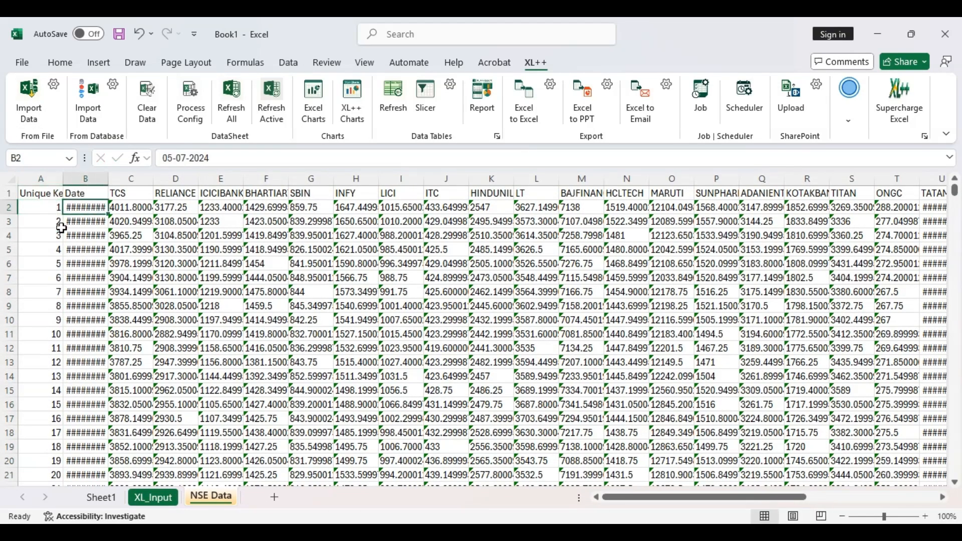
Check the row count in the XL_Input import log and return to the NSE Data sheet.
{"action": "left_click", "coordinate": [153, 498]}
{"action": "left_click_drag", "start_coordinate": [206, 158], "coordinate": [248, 158]}
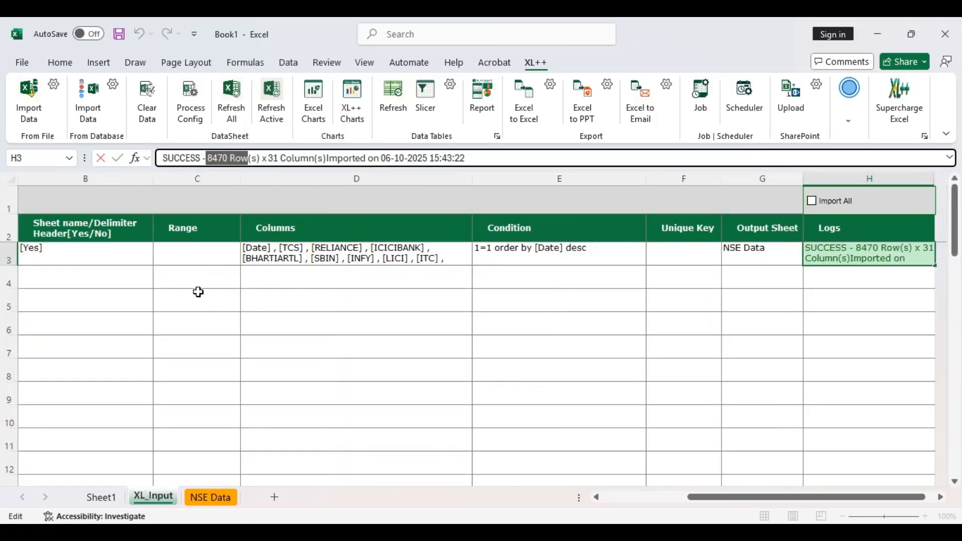
{"action": "left_click", "coordinate": [326, 324]}
{"action": "left_click", "coordinate": [210, 498]}
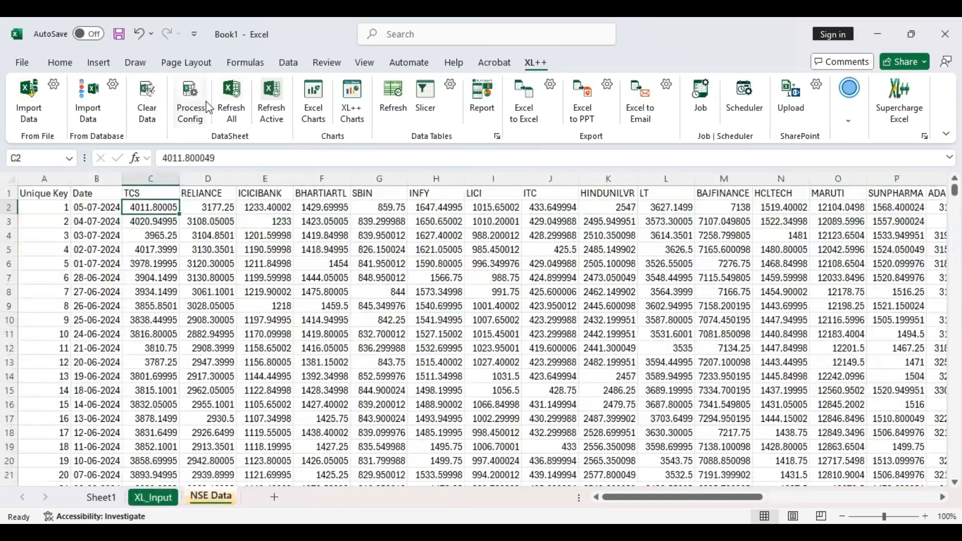
Insert a new datasheet named Daily Performers in the process configuration.
{"action": "left_click", "coordinate": [190, 111]}
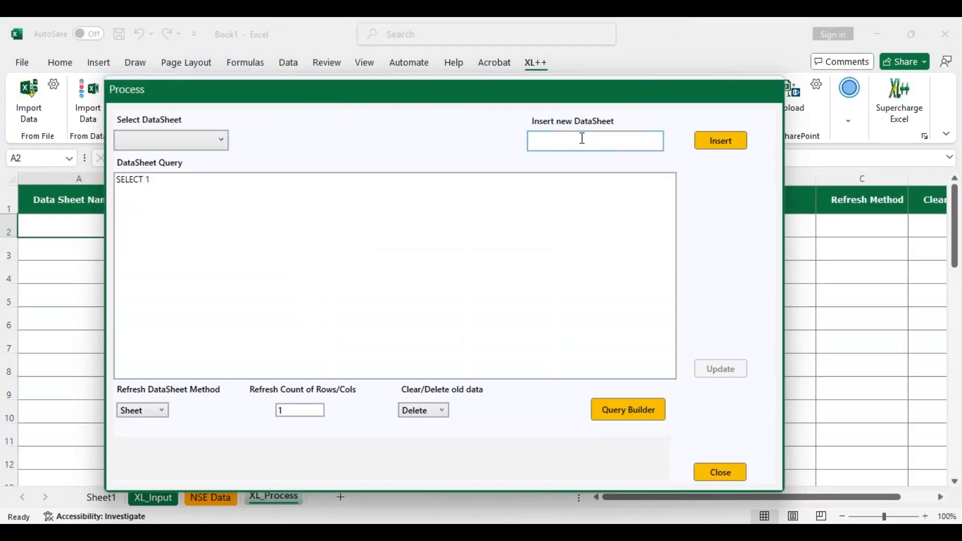
{"action": "left_click", "coordinate": [577, 142]}
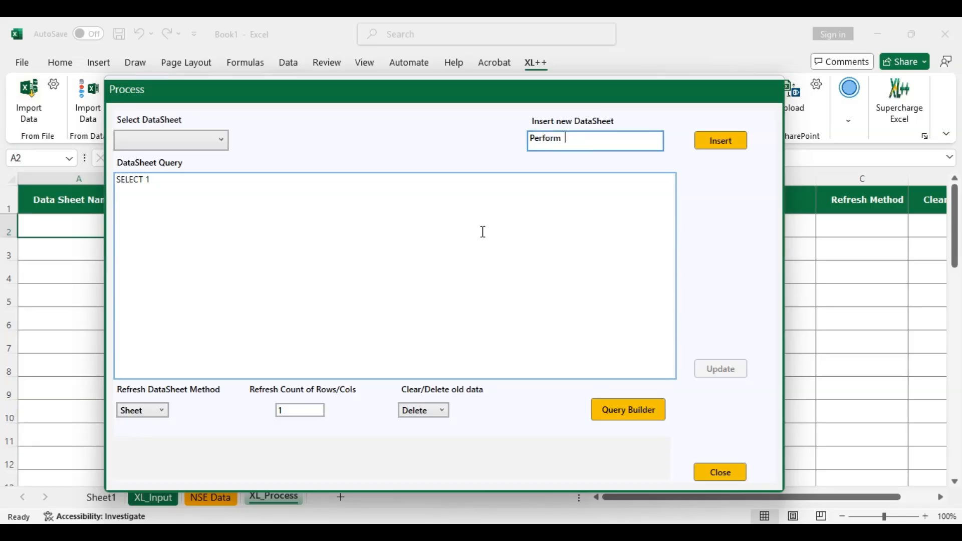
{"action": "key", "text": "BackSpace"}
{"action": "key", "text": "BackSpace"}
{"action": "key", "text": "BackSpace"}
{"action": "key", "text": "BackSpace"}
{"action": "key", "text": "BackSpace"}
{"action": "key", "text": "BackSpace"}
{"action": "key", "text": "BackSpace"}
{"action": "key", "text": "BackSpace"}
{"action": "left_click", "coordinate": [728, 148]}
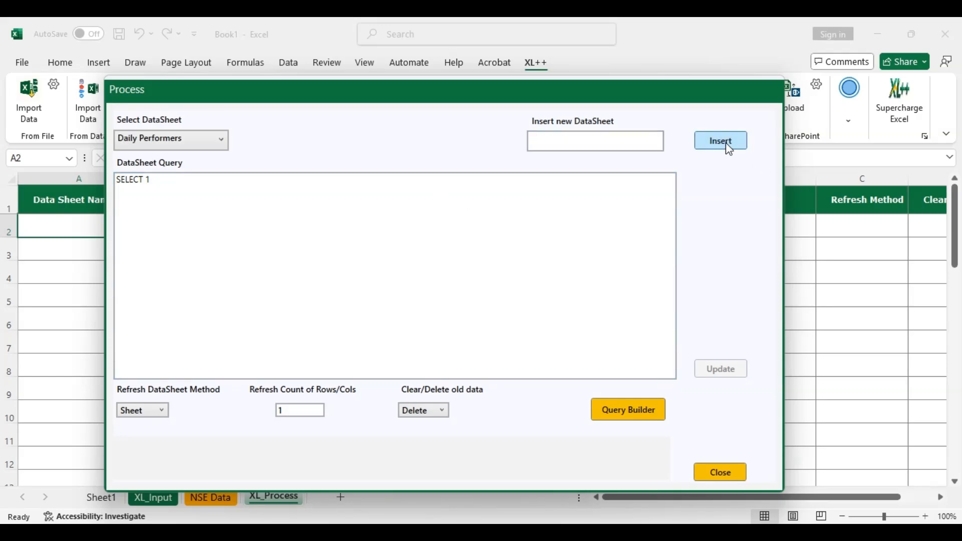
Build a Daily Performers query selecting Unique Key, Date, TCS, RELIANCE, ICICIBANK, LICI and ITC from the NSE Data table.
{"action": "left_click", "coordinate": [566, 390]}
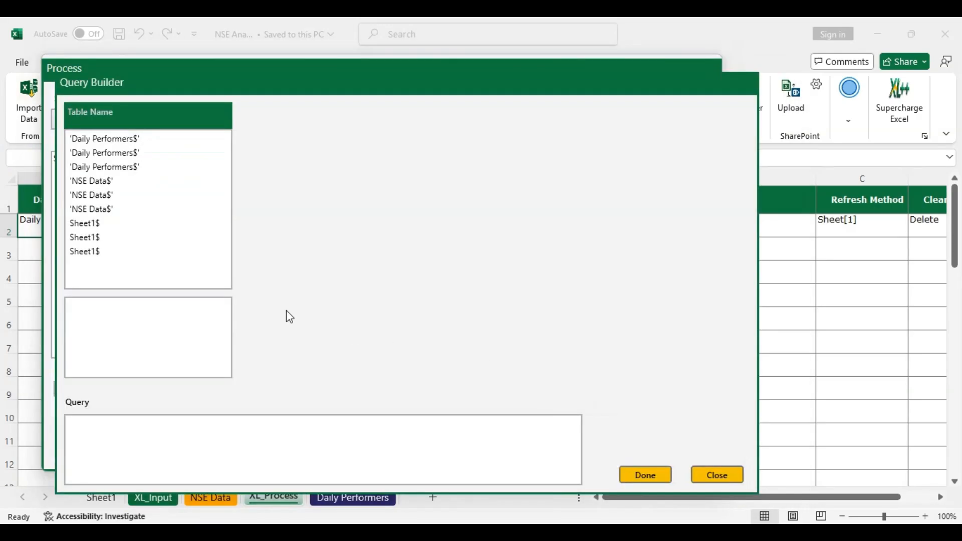
{"action": "left_click", "coordinate": [149, 181]}
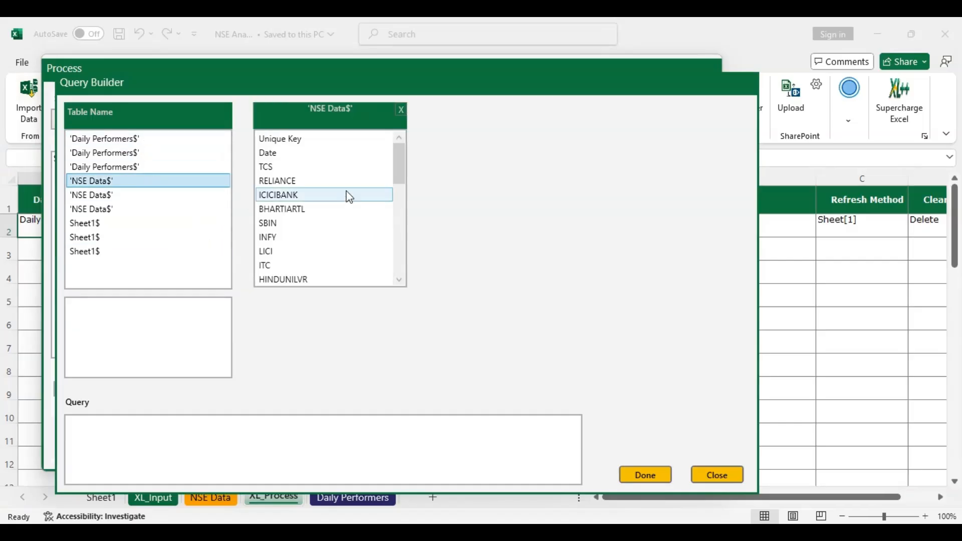
{"action": "left_click", "coordinate": [313, 141]}
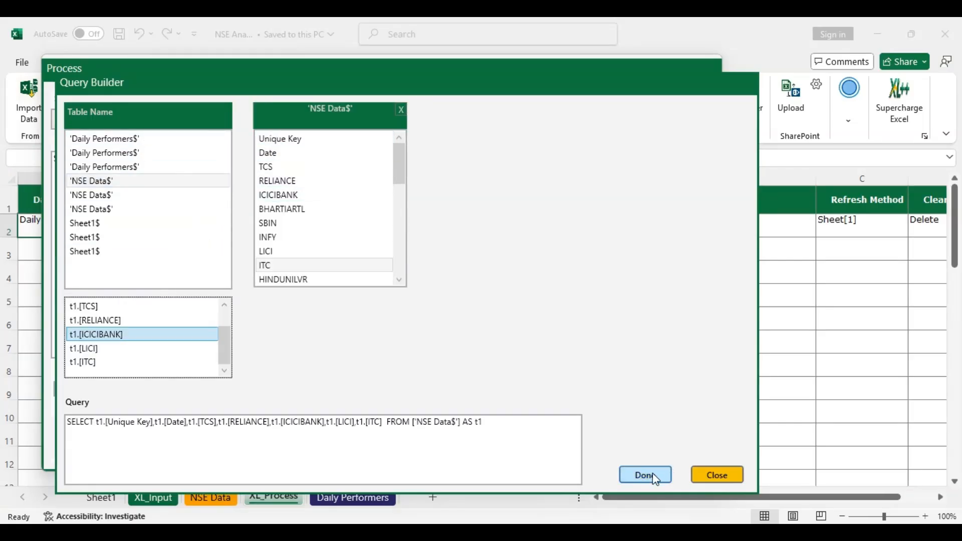
{"action": "left_click", "coordinate": [652, 474]}
Save the query to the process configuration and refresh the Daily Performers sheet with its data.
{"action": "left_click", "coordinate": [660, 354]}
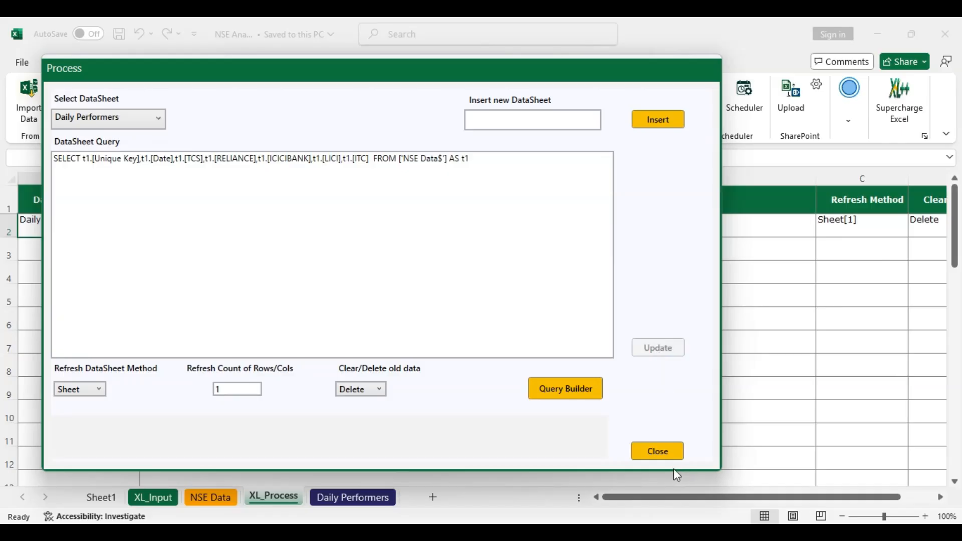
{"action": "left_click", "coordinate": [658, 451]}
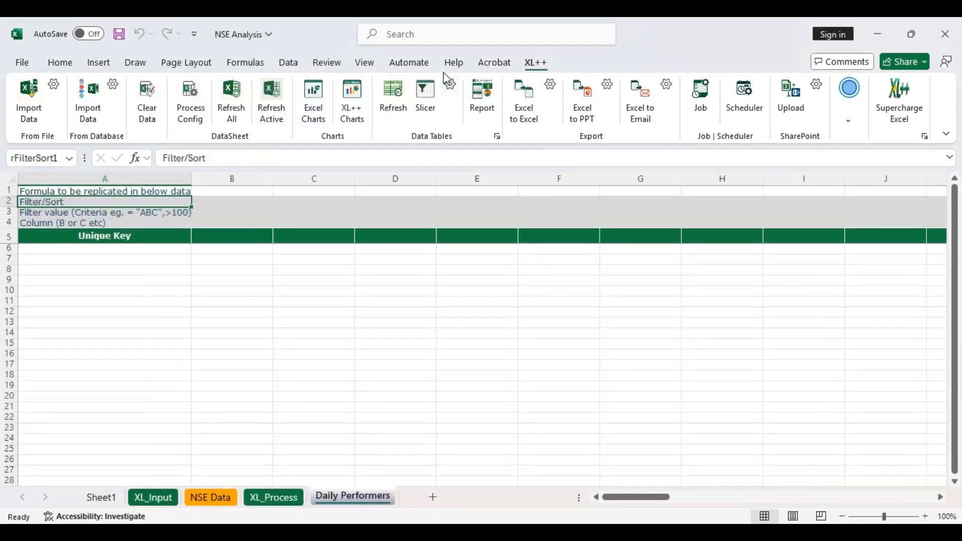
{"action": "left_click", "coordinate": [275, 115]}
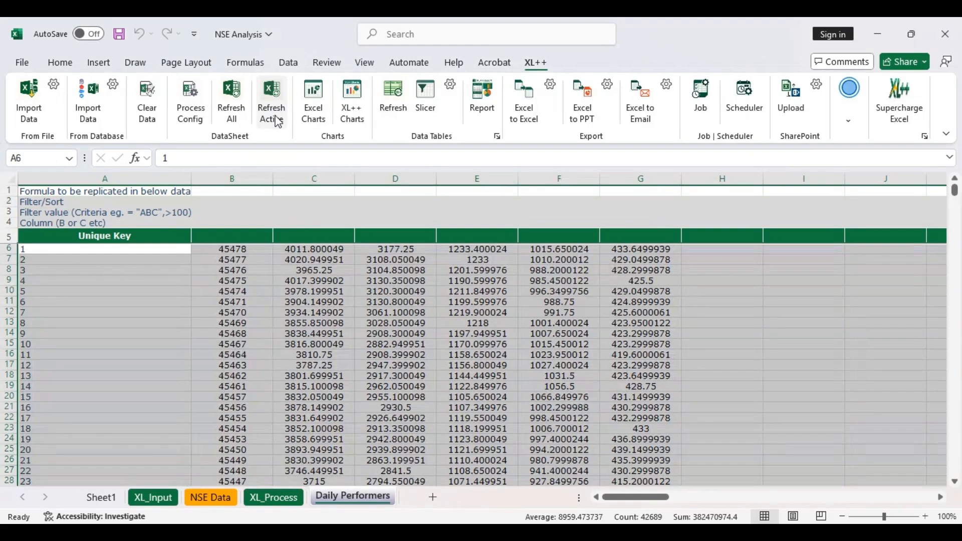
Enter the column headers Date, TCS and Reliance in cells B5 to D5 of Daily Performers.
{"action": "left_click", "coordinate": [236, 236]}
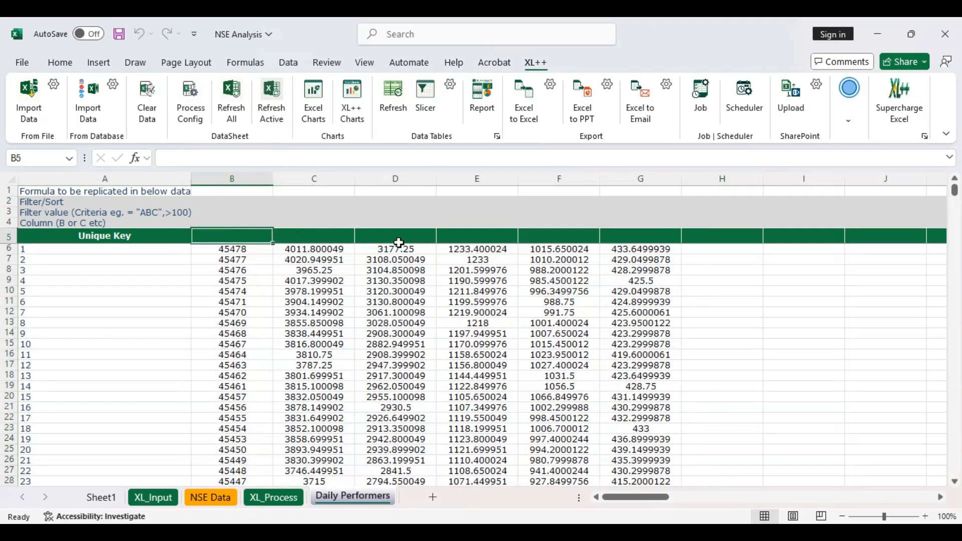
{"action": "type", "text": "Date"}
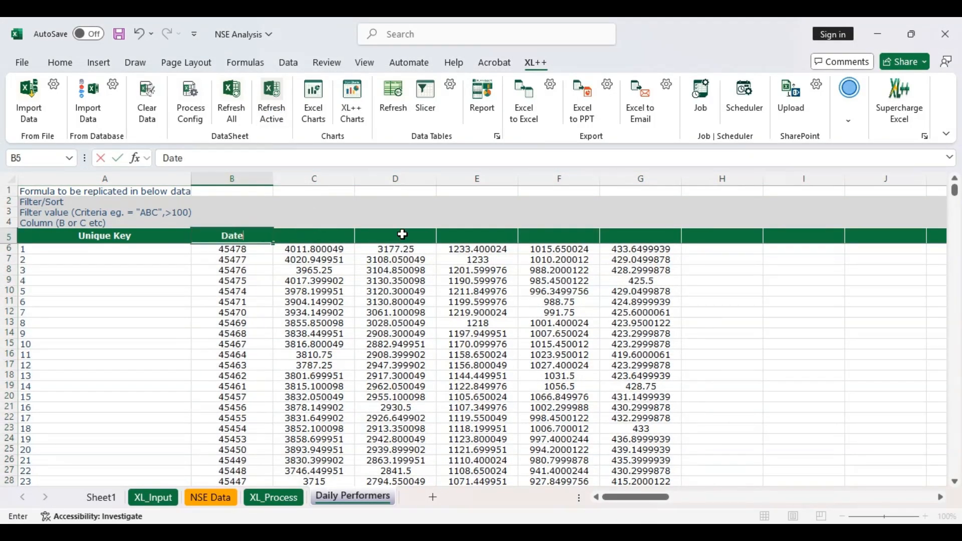
{"action": "key", "text": "Tab"}
{"action": "type", "text": "TCS"}
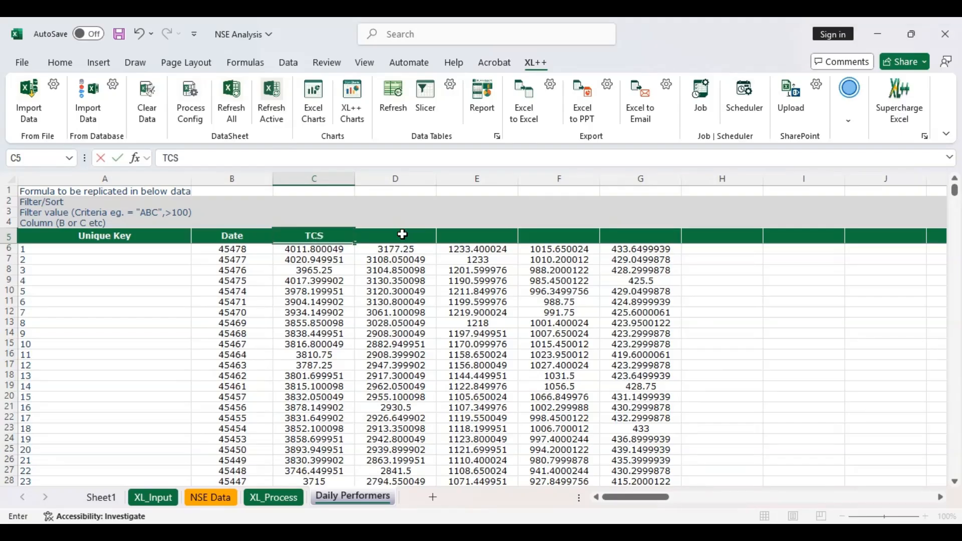
{"action": "key", "text": "Tab"}
{"action": "type", "text": "Rel"}
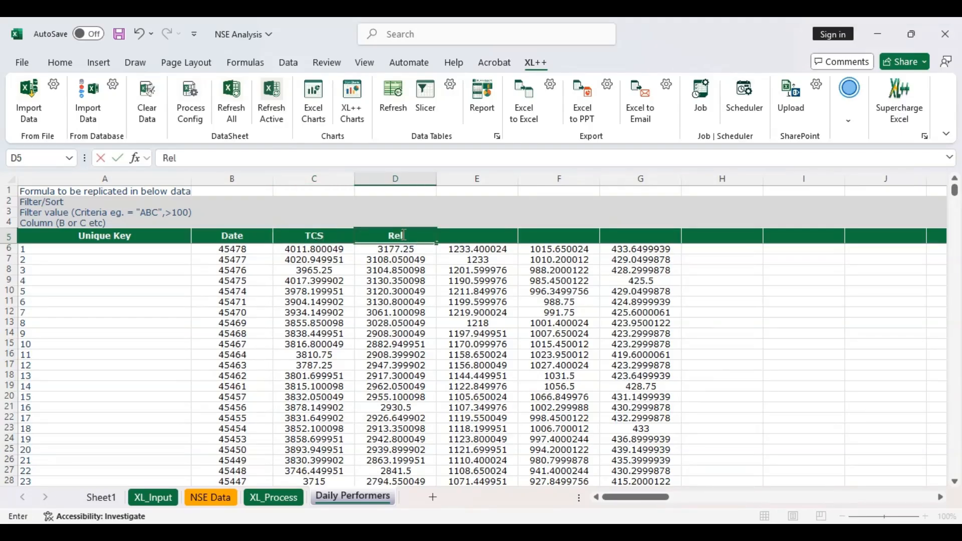
{"action": "type", "text": "iance"}
{"action": "key", "text": "Tab"}
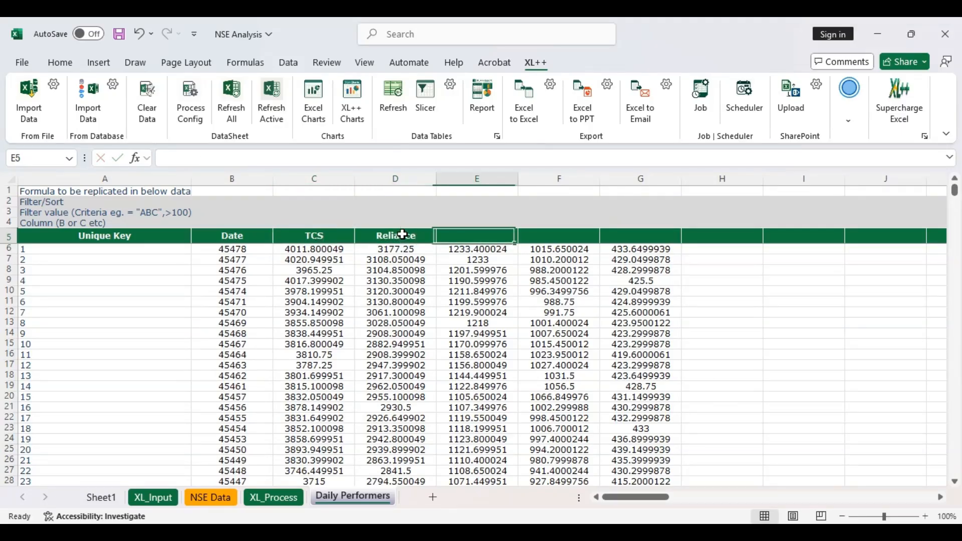
Check the column order in the XL_Process query and enter the headers ICICI Bank and LICI in E5 and F5.
{"action": "left_click", "coordinate": [272, 498]}
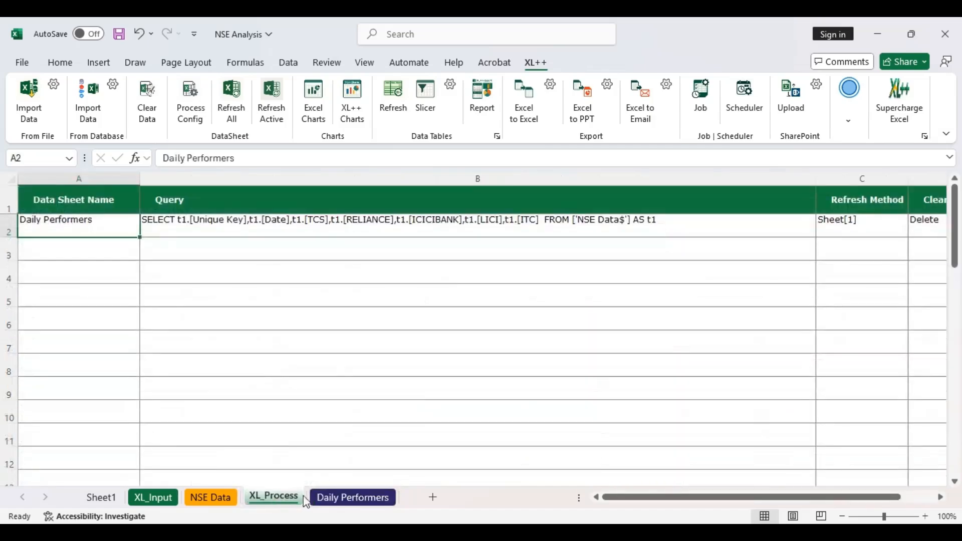
{"action": "left_click", "coordinate": [354, 496]}
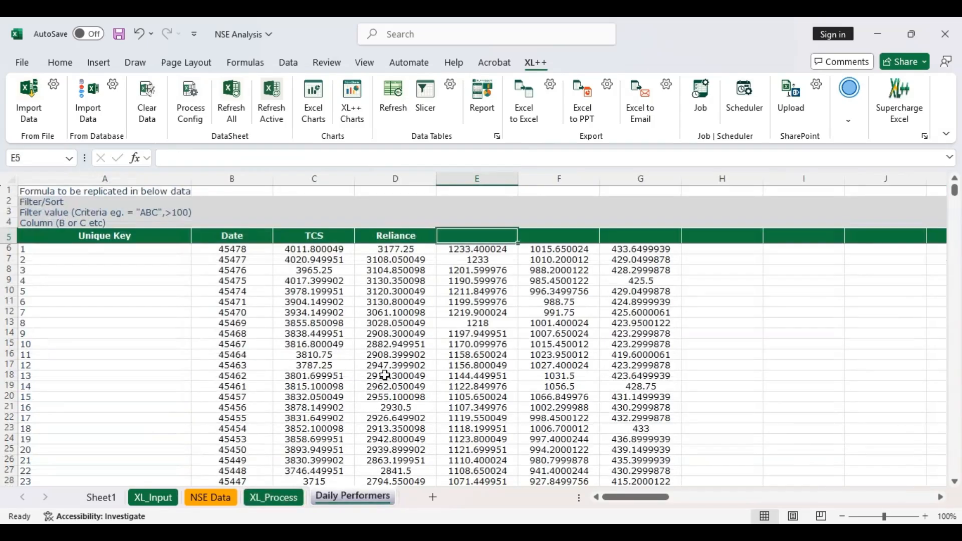
{"action": "type", "text": "ICICI"}
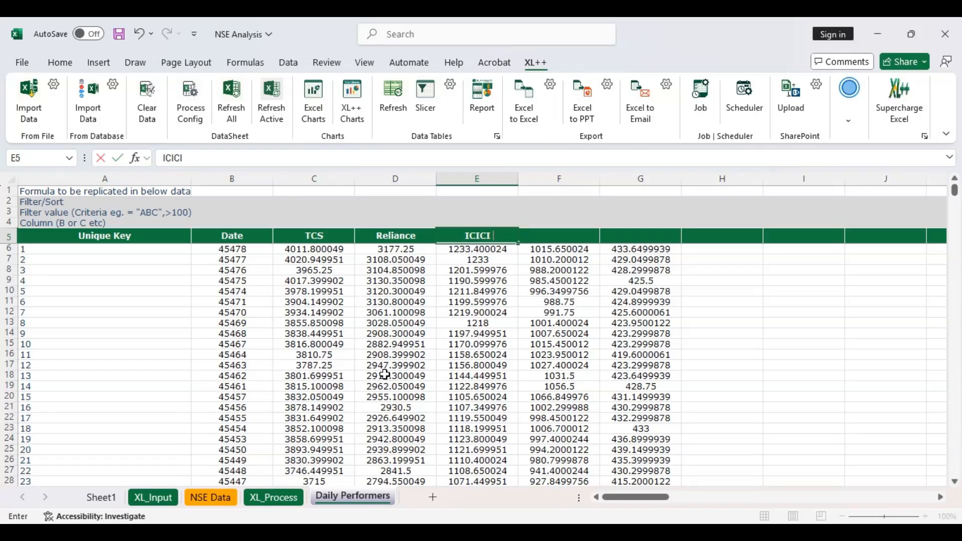
{"action": "type", "text": " Bank"}
{"action": "key", "text": "Tab"}
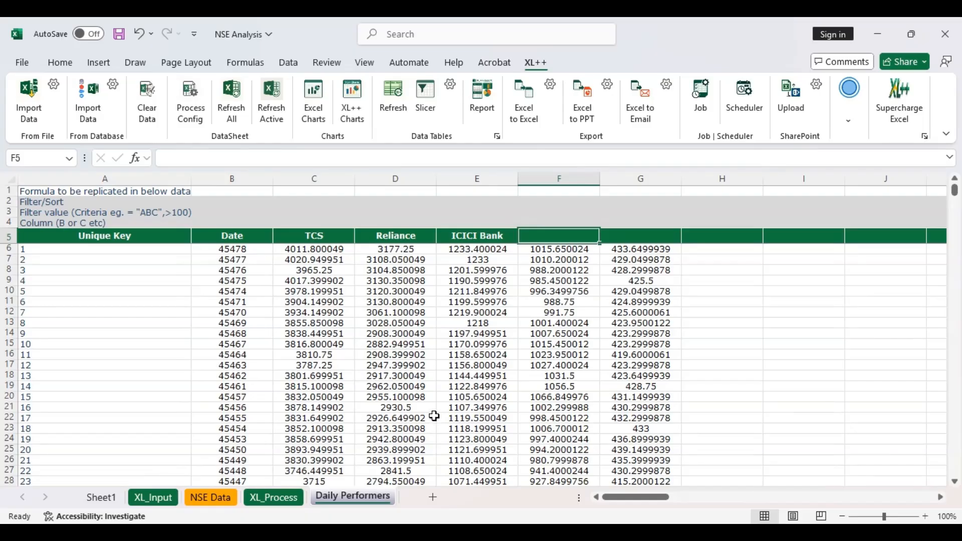
{"action": "type", "text": "LICIC"}
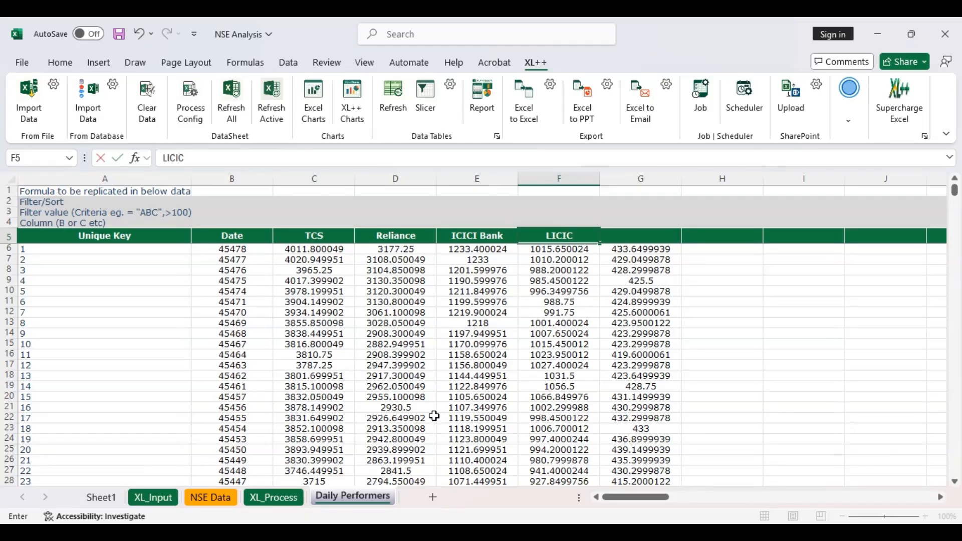
{"action": "key", "text": "BackSpace"}
{"action": "key", "text": "BackSpace"}
{"action": "type", "text": "I"}
{"action": "key", "text": "Tab"}
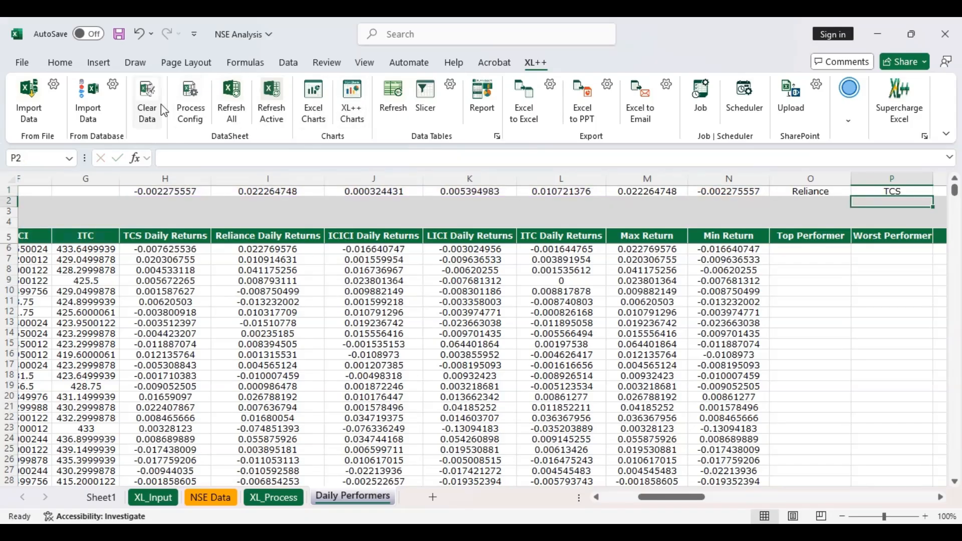
Refresh the Daily Performers datasheet to apply its row 1 formulas, ascending Date sort and >0 filter on TCS.
{"action": "left_click", "coordinate": [269, 114]}
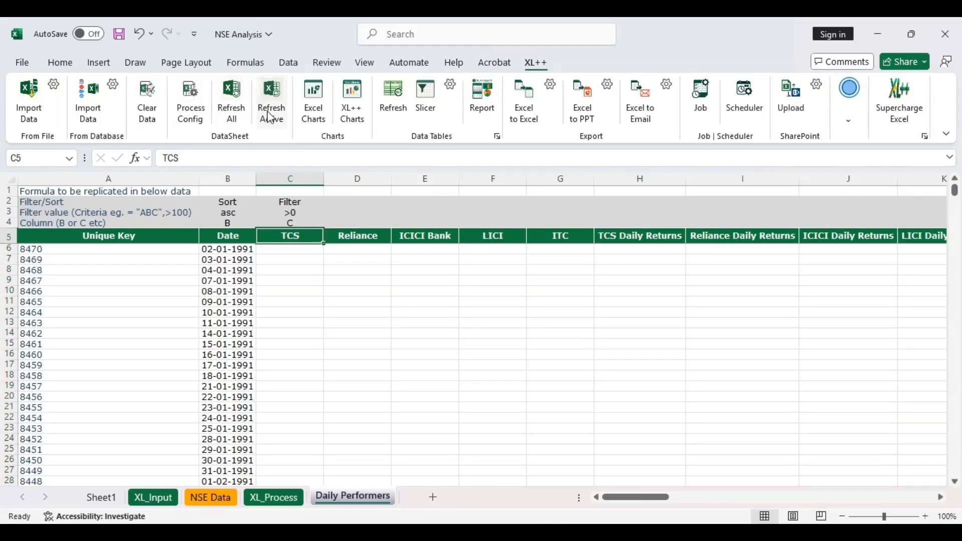
{"action": "left_click", "coordinate": [270, 116]}
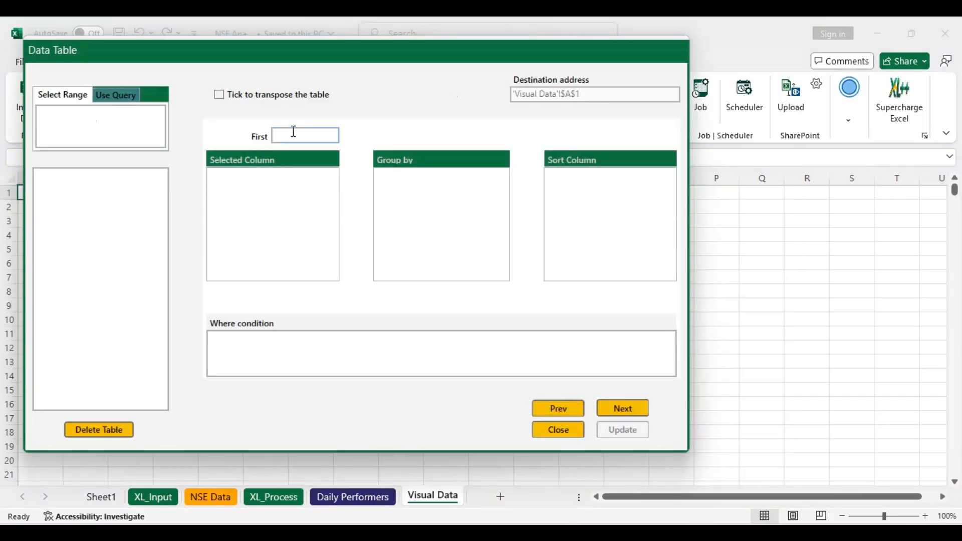
Build the data table's query from Daily_Performers_XLDataSheet with Date and the TCS, Reliance, ICICI, LICI and ITC Daily Returns.
{"action": "left_click", "coordinate": [116, 95]}
{"action": "left_click", "coordinate": [142, 129]}
{"action": "left_click", "coordinate": [133, 163]}
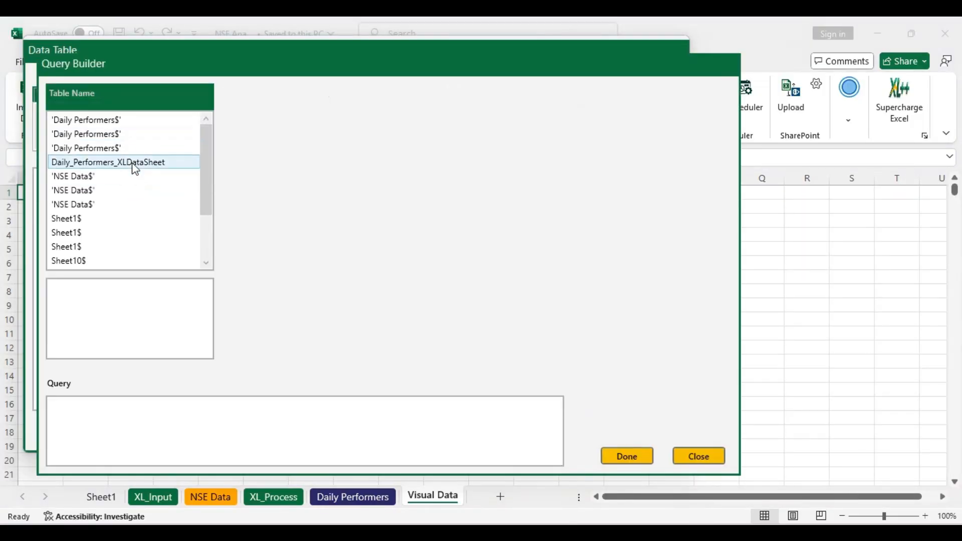
{"action": "double_click", "coordinate": [295, 134]}
{"action": "double_click", "coordinate": [296, 219]}
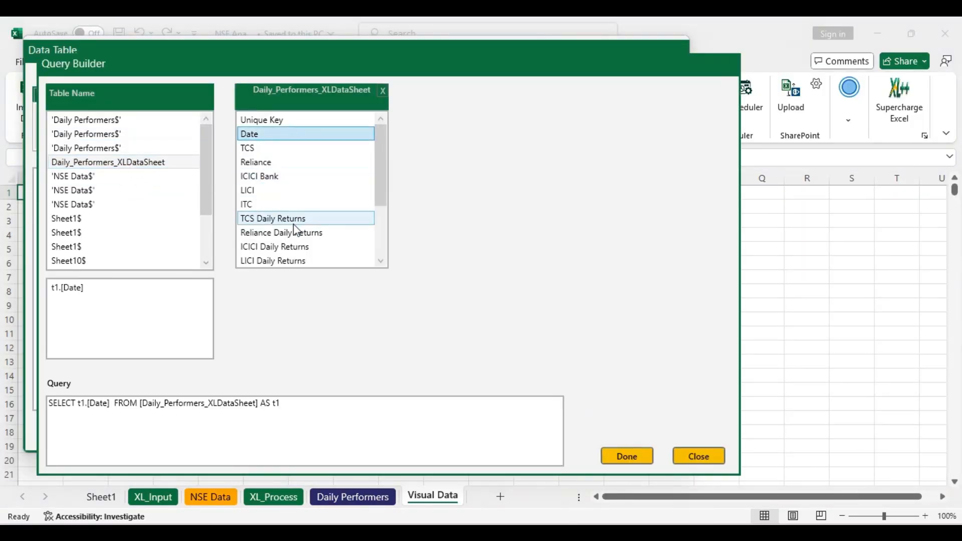
{"action": "double_click", "coordinate": [308, 232]}
{"action": "double_click", "coordinate": [303, 247]}
{"action": "double_click", "coordinate": [302, 260]}
{"action": "double_click", "coordinate": [301, 260]}
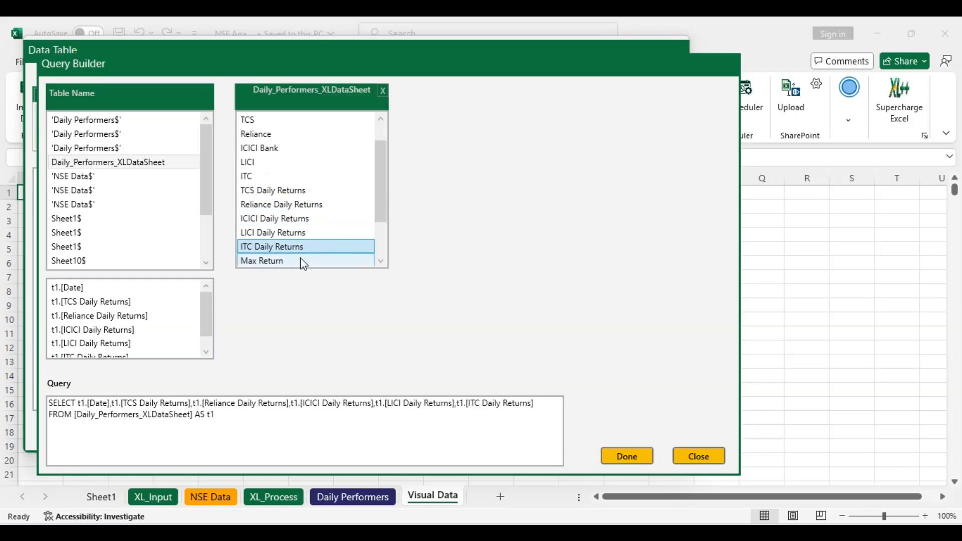
{"action": "left_click", "coordinate": [637, 464]}
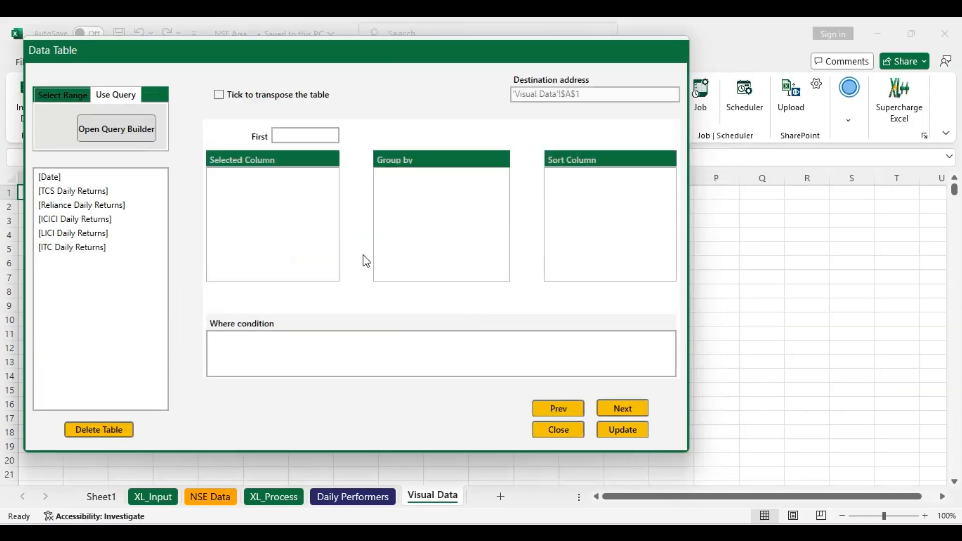
Add Date and the TCS, Reliance, ICICI, LICI and ITC Daily Returns to the data table's selected columns.
{"action": "left_click_drag", "start_coordinate": [82, 186], "coordinate": [268, 215]}
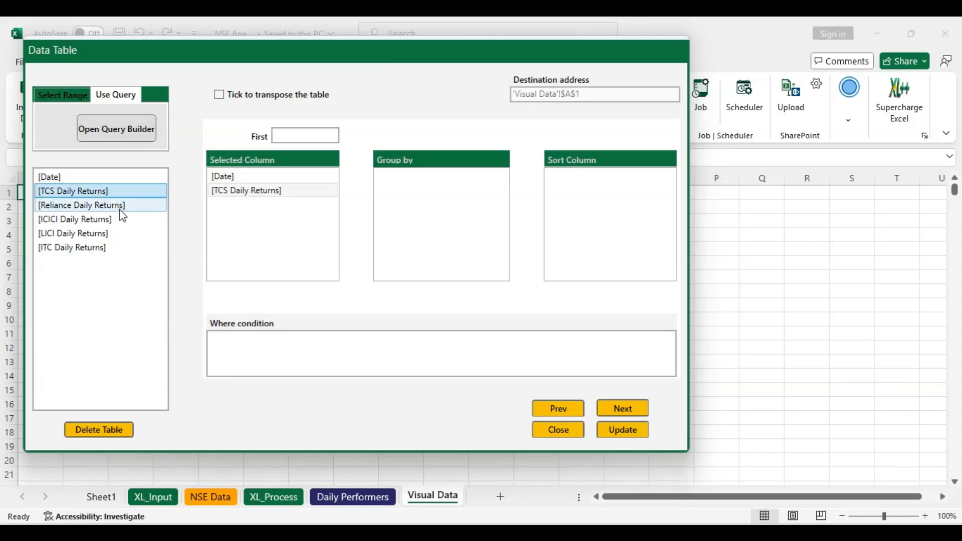
{"action": "left_click_drag", "start_coordinate": [101, 246], "coordinate": [256, 249]}
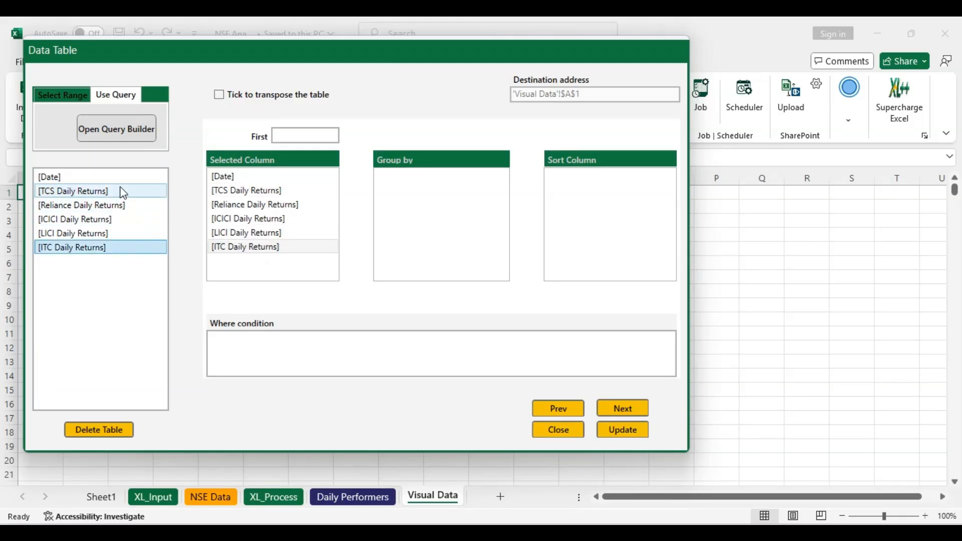
Group the data table by Date and sort it by Date in ascending order.
{"action": "left_click_drag", "start_coordinate": [117, 179], "coordinate": [422, 198]}
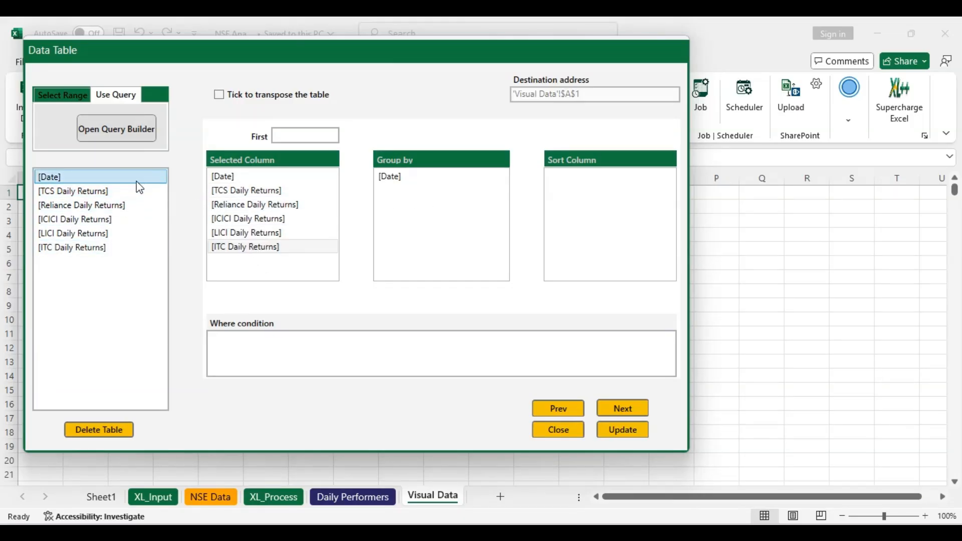
{"action": "left_click_drag", "start_coordinate": [137, 182], "coordinate": [588, 205]}
{"action": "left_click", "coordinate": [575, 179]}
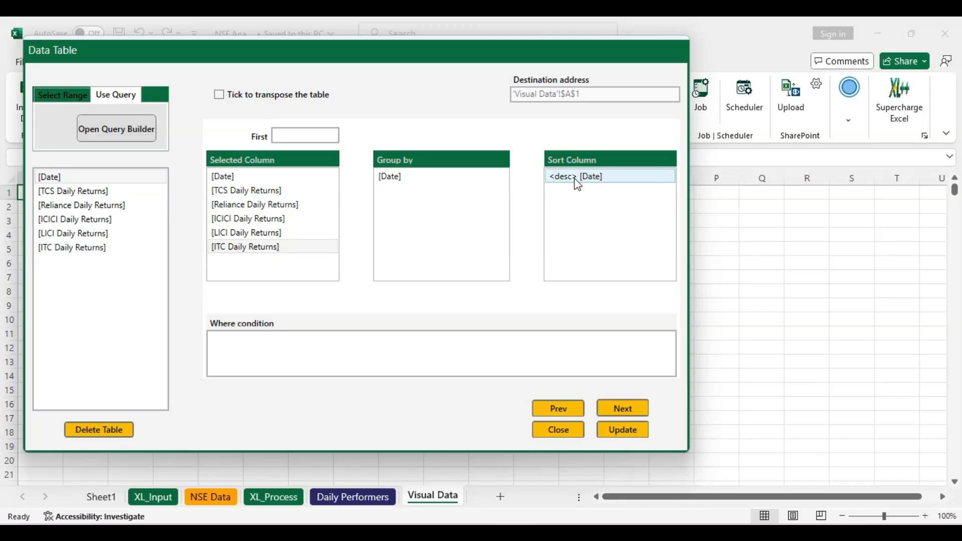
{"action": "left_click", "coordinate": [445, 178]}
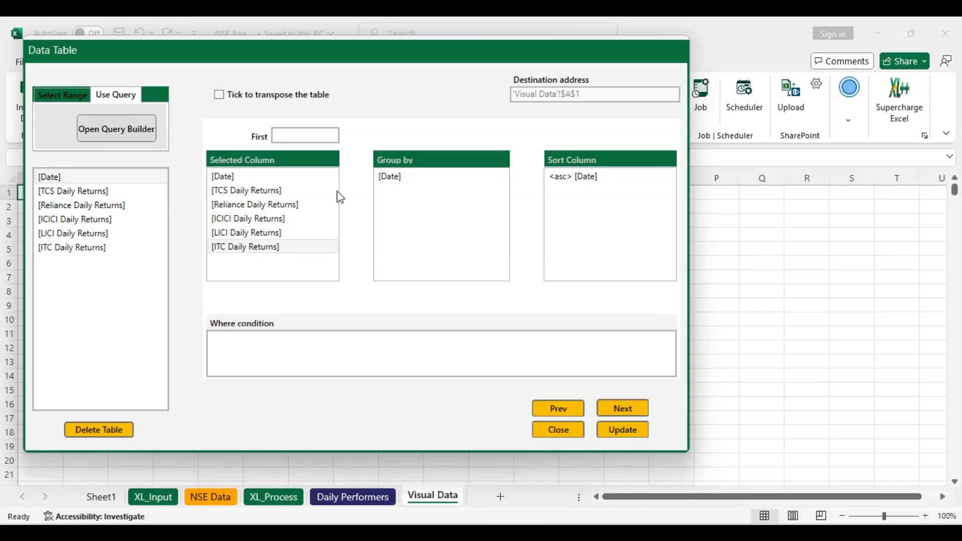
Aggregate the five Daily Returns columns with first(), alias them TCS, Reliance, ICICI, LICI and ITC, and update the data table.
{"action": "left_click", "coordinate": [243, 192]}
{"action": "left_click", "coordinate": [630, 434]}
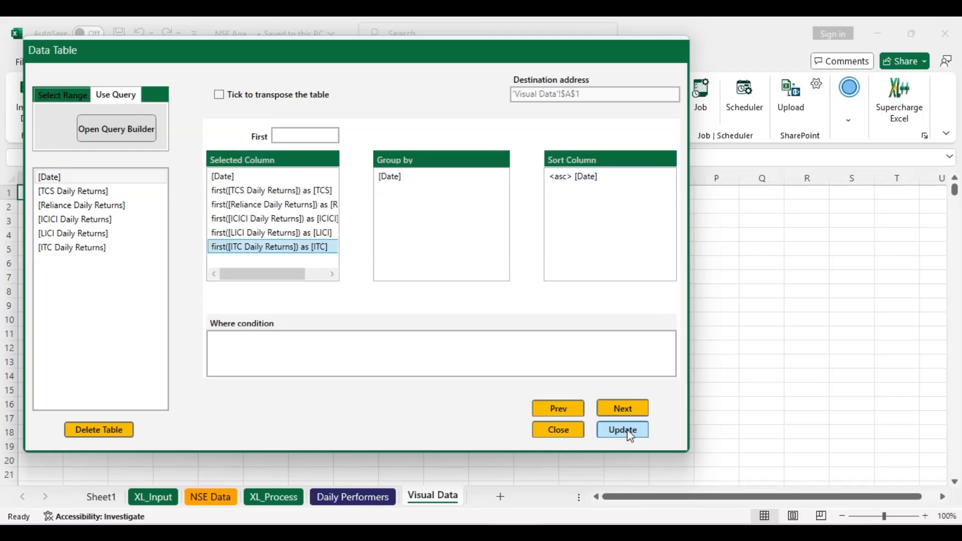
{"action": "left_click", "coordinate": [576, 429]}
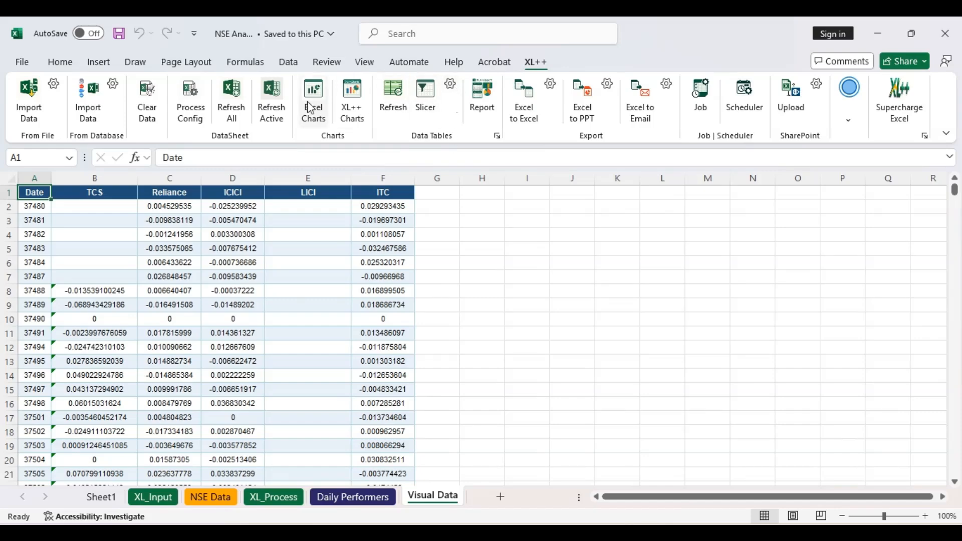
Start an Excel chart of type xl3DLine with the data range A1:F5437 on the Visual Data sheet.
{"action": "left_click", "coordinate": [318, 119]}
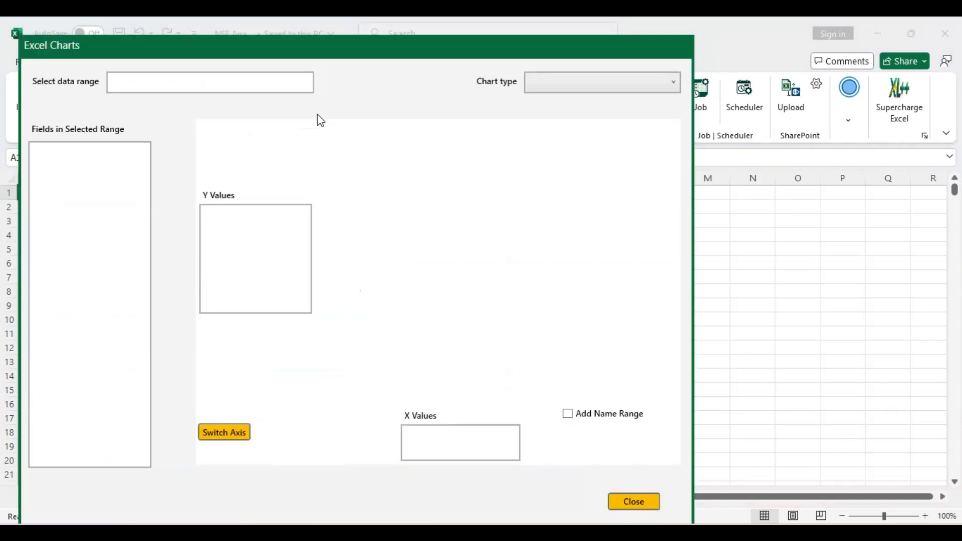
{"action": "left_click", "coordinate": [629, 89]}
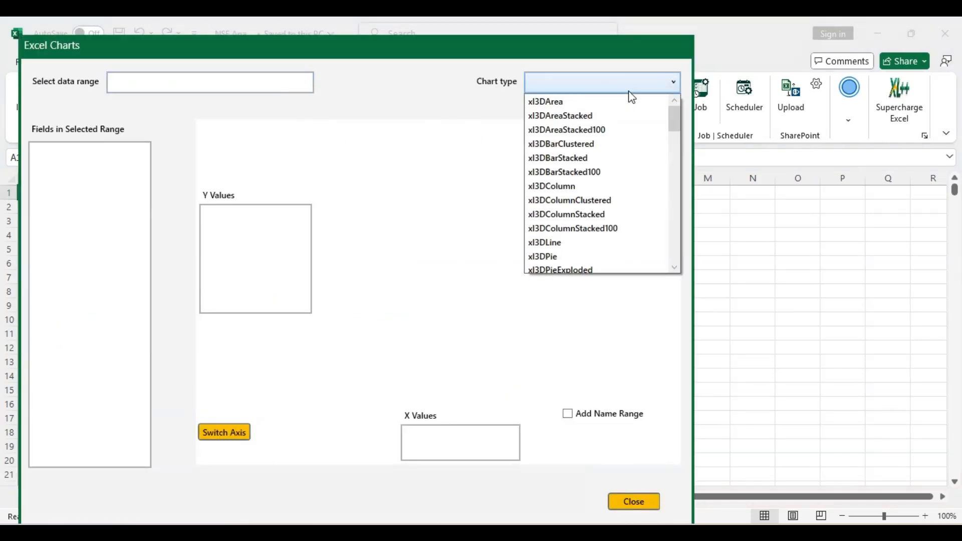
{"action": "left_click", "coordinate": [580, 253]}
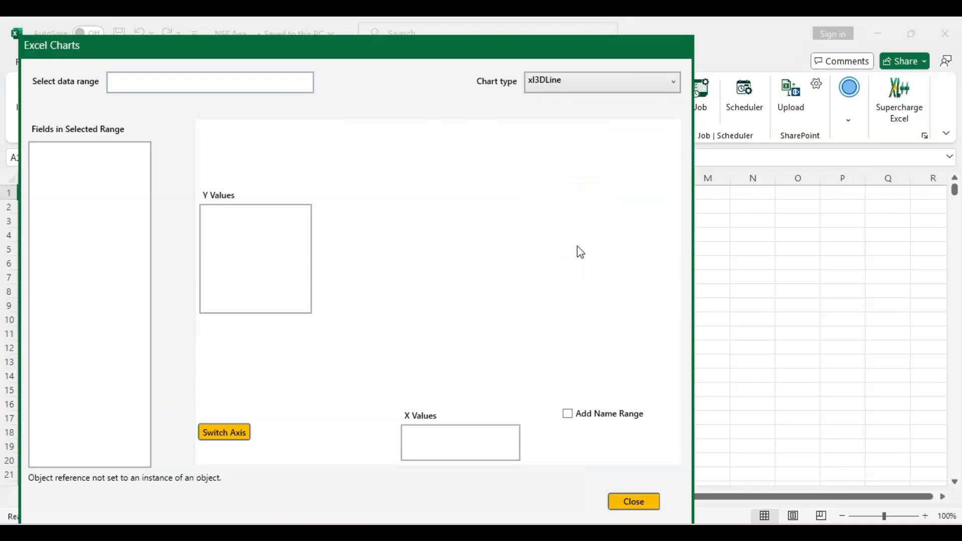
{"action": "left_click", "coordinate": [265, 86]}
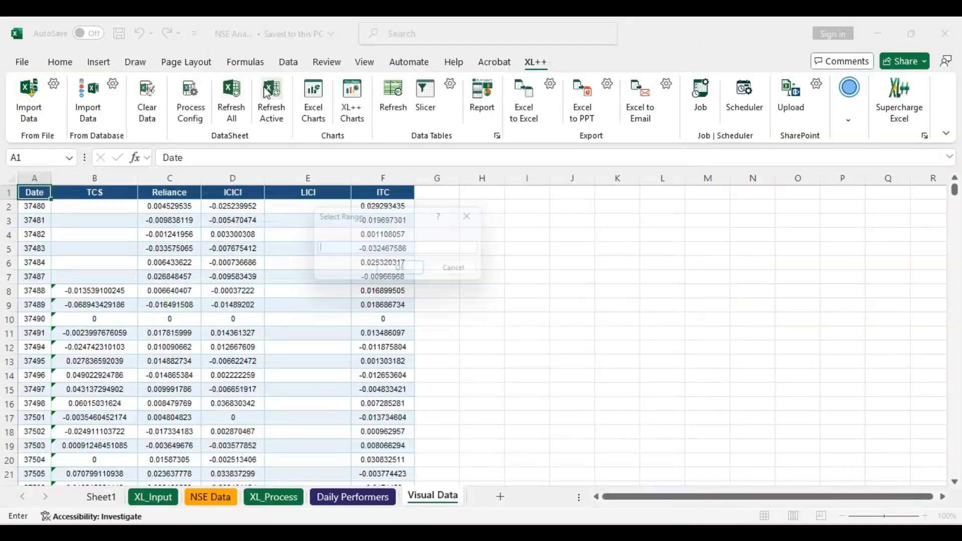
{"action": "left_click", "coordinate": [39, 192]}
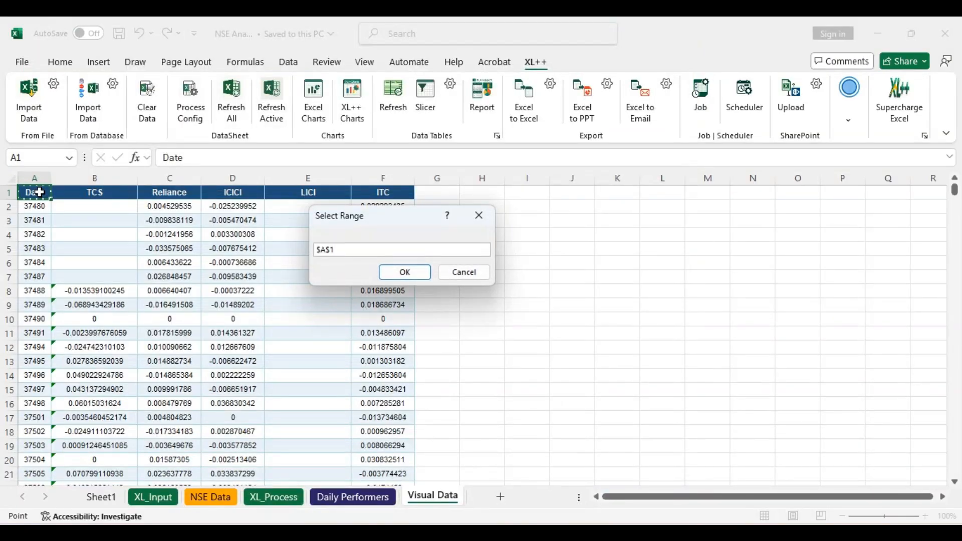
{"action": "key", "text": "ctrl+shift+Down"}
{"action": "key", "text": "ctrl+shift+Right"}
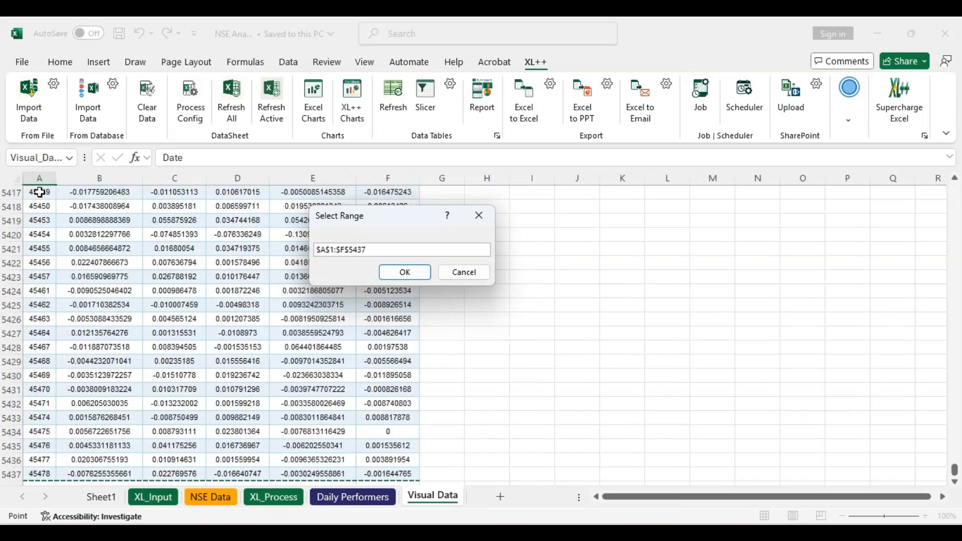
{"action": "left_click", "coordinate": [410, 274]}
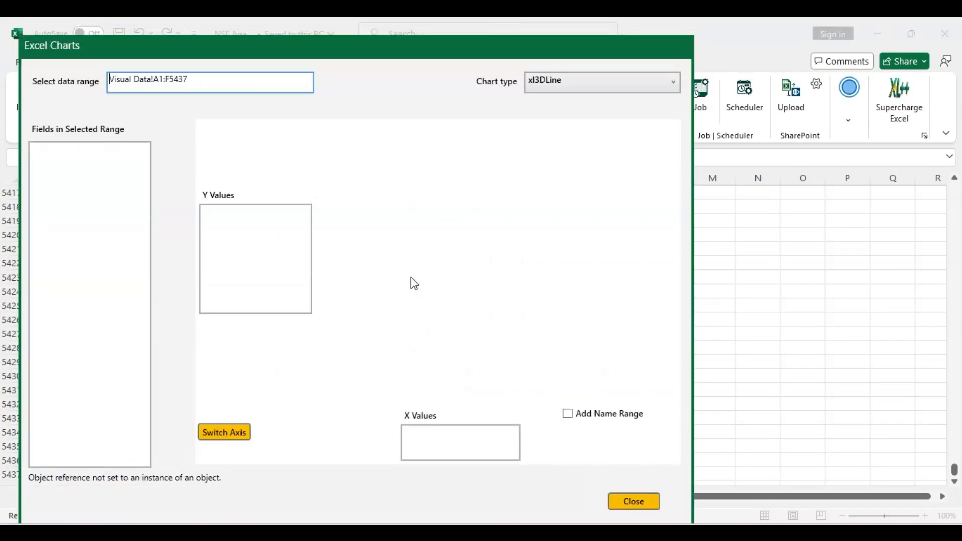
Plot Date as X values and TCS, Reliance, ICICI, LICI and ITC as Y values, and place the chart beside the table around column H.
{"action": "left_click_drag", "start_coordinate": [93, 151], "coordinate": [444, 445]}
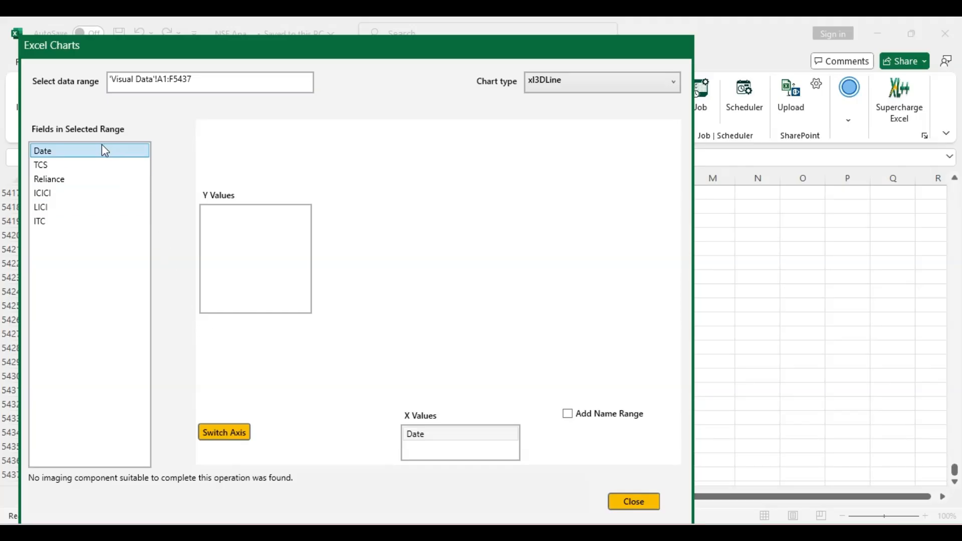
{"action": "left_click_drag", "start_coordinate": [99, 165], "coordinate": [97, 168]}
{"action": "left_click_drag", "start_coordinate": [254, 257], "coordinate": [255, 257]}
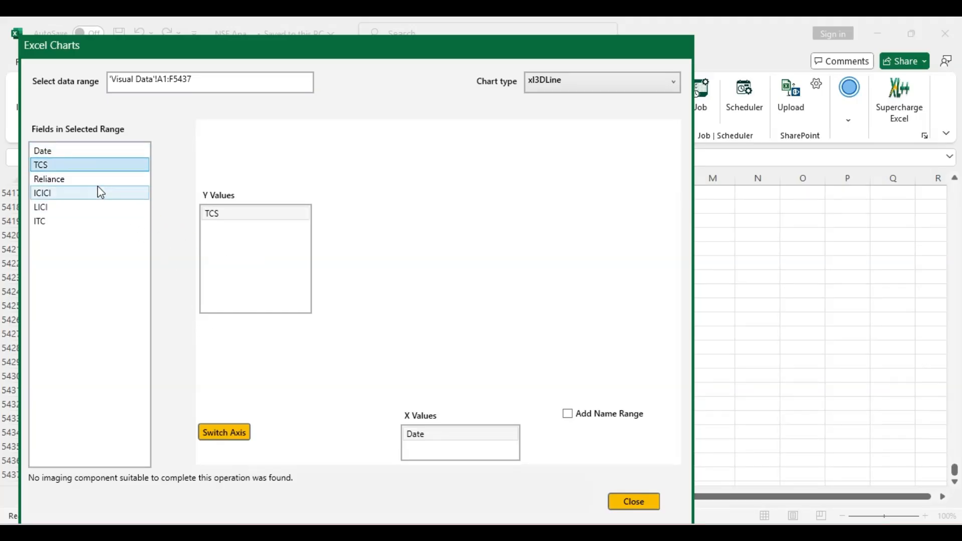
{"action": "left_click_drag", "start_coordinate": [99, 181], "coordinate": [106, 186]}
{"action": "left_click_drag", "start_coordinate": [243, 261], "coordinate": [243, 260]}
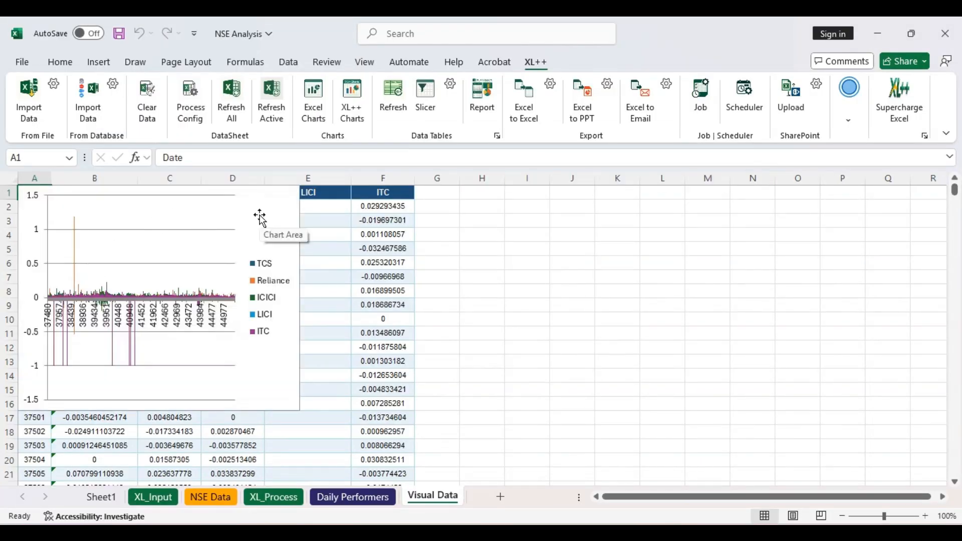
{"action": "left_click_drag", "start_coordinate": [260, 214], "coordinate": [704, 232]}
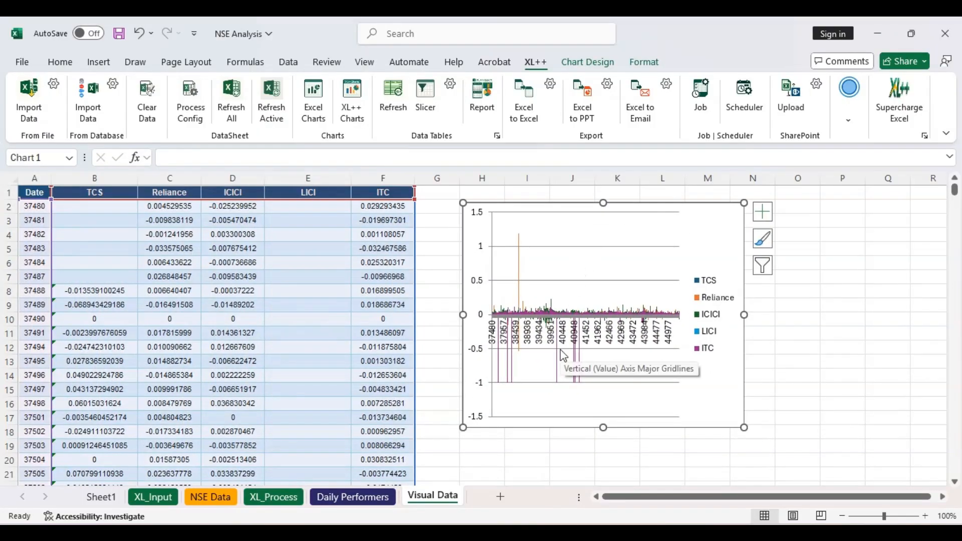
Format the serial numbers in the Date column of Visual Data as dd-mm-yyyy dates.
{"action": "left_click", "coordinate": [26, 207]}
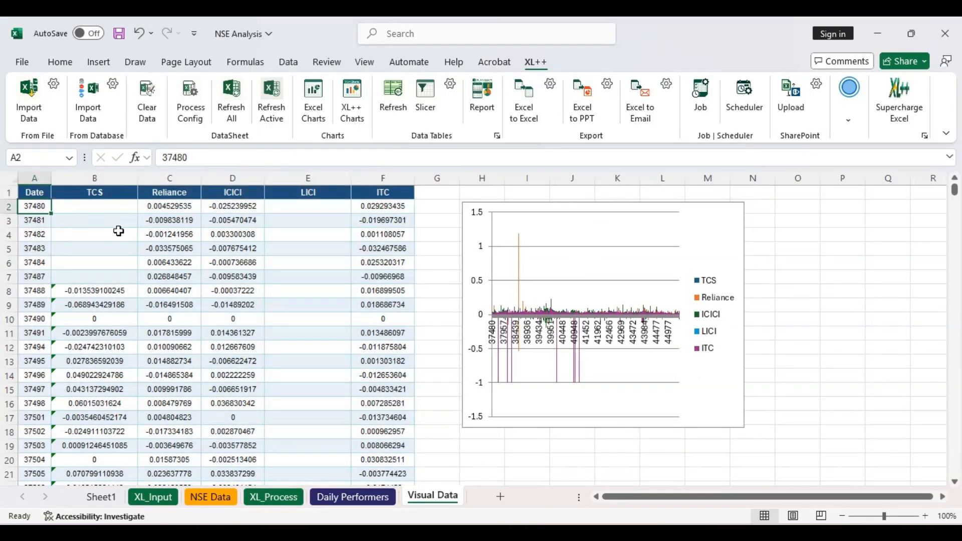
{"action": "left_click", "coordinate": [563, 354]}
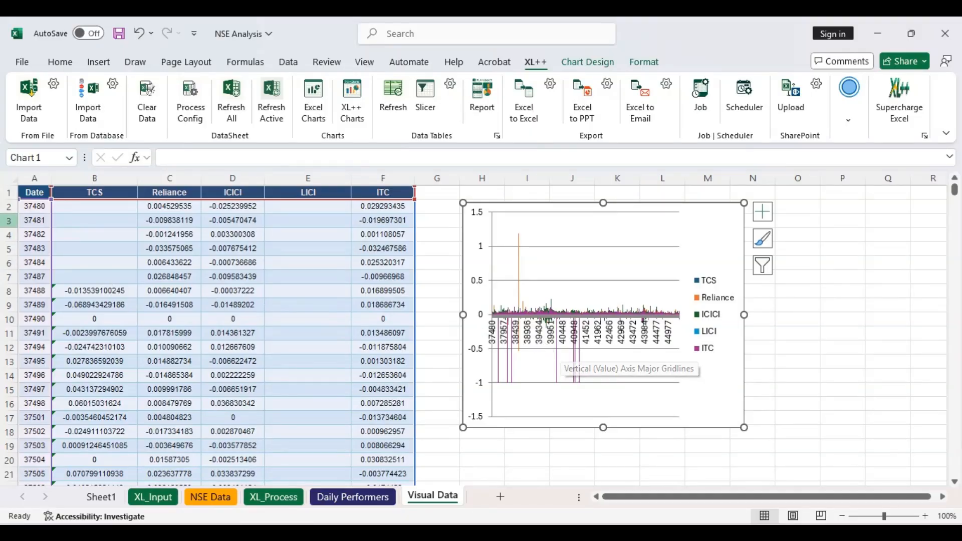
{"action": "left_click", "coordinate": [27, 206]}
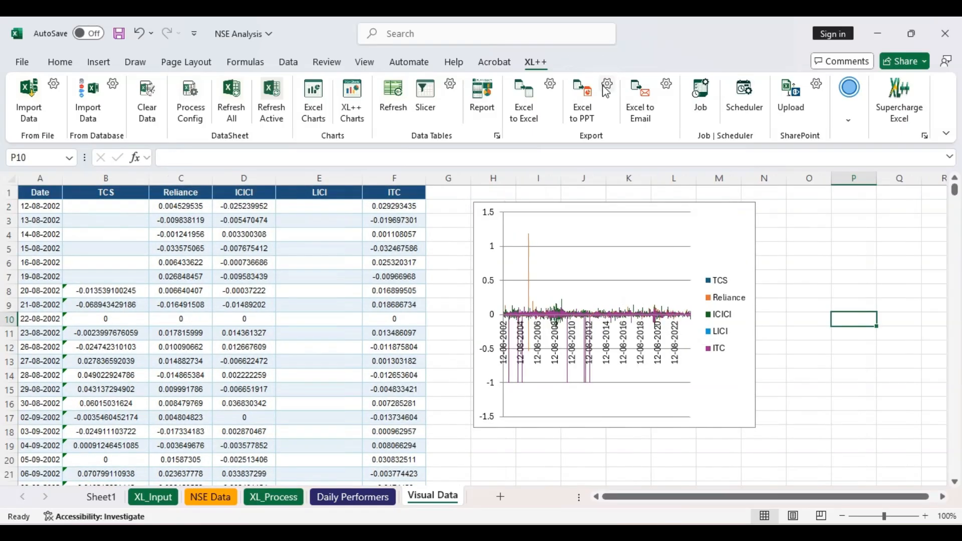
Open the Excel to PPT export configuration and choose NSE Analysis.xlsx from the Templates folder as the source file.
{"action": "left_click", "coordinate": [606, 86]}
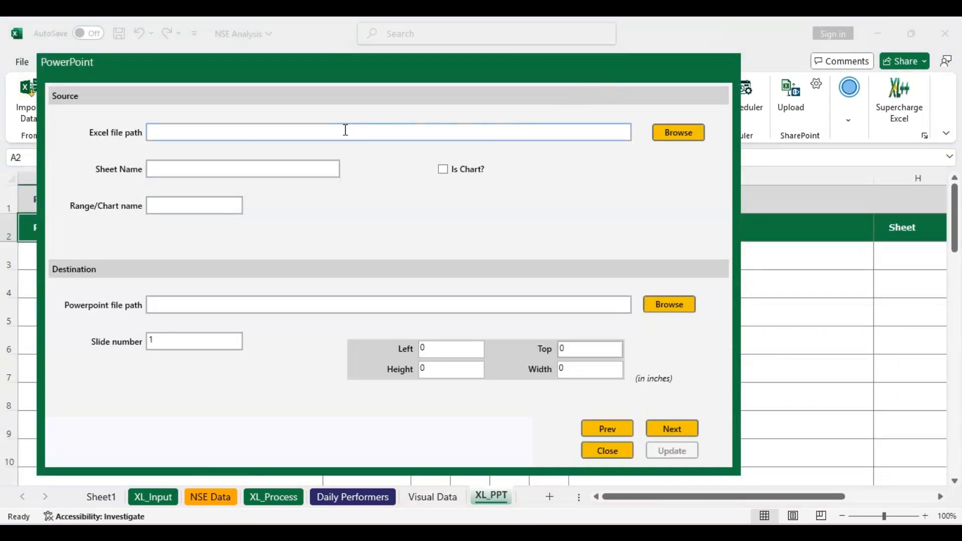
{"action": "left_click", "coordinate": [345, 129]}
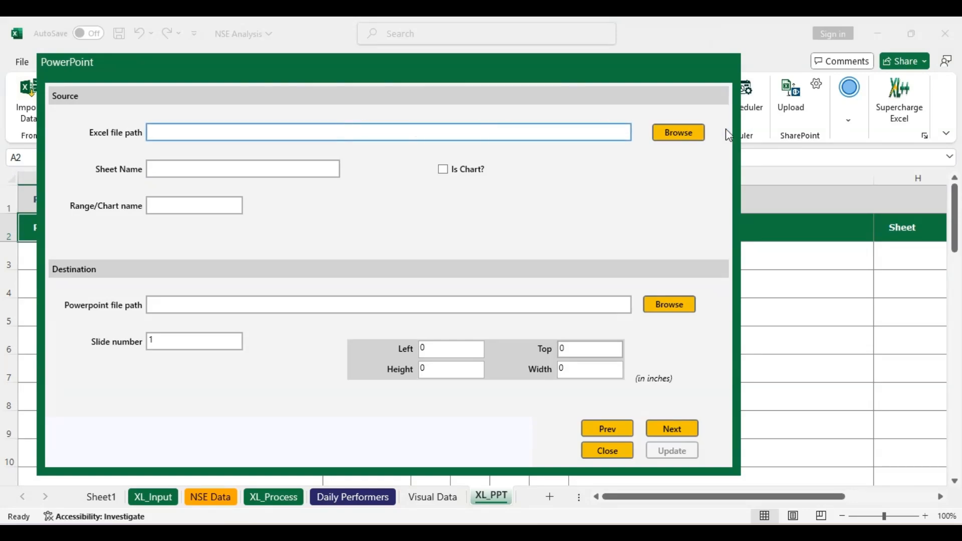
{"action": "left_click", "coordinate": [660, 142]}
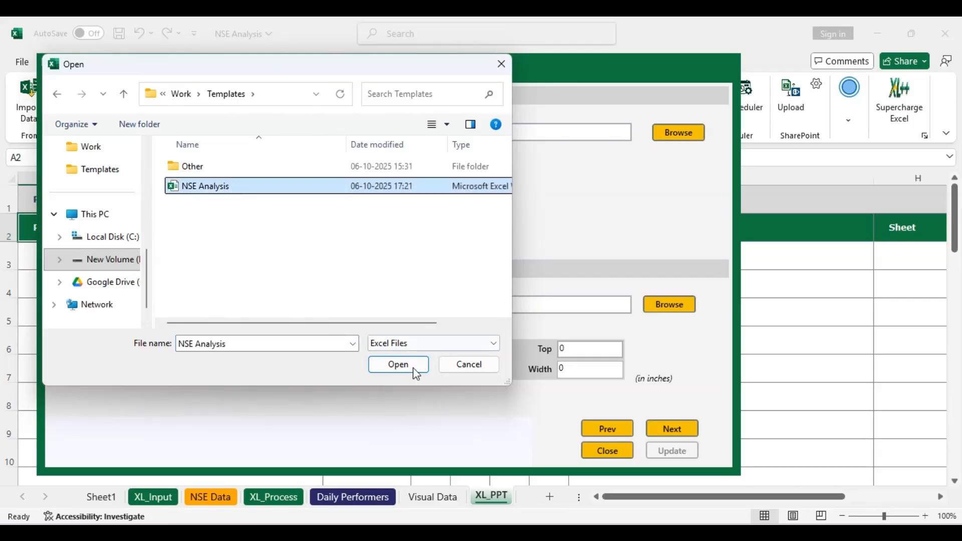
{"action": "left_click", "coordinate": [412, 367]}
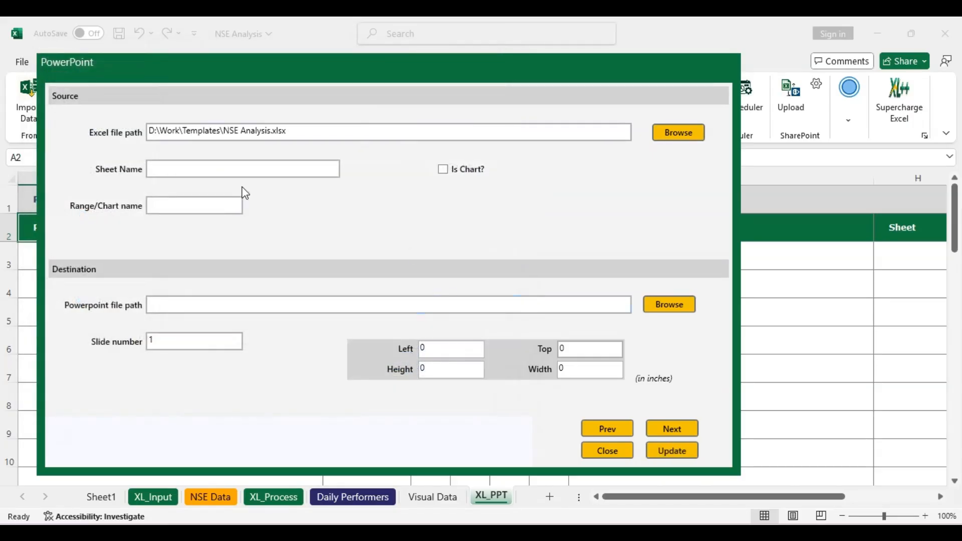
Set the export source to the chart Daily Return Trend on the Visual Data sheet.
{"action": "left_click", "coordinate": [236, 171]}
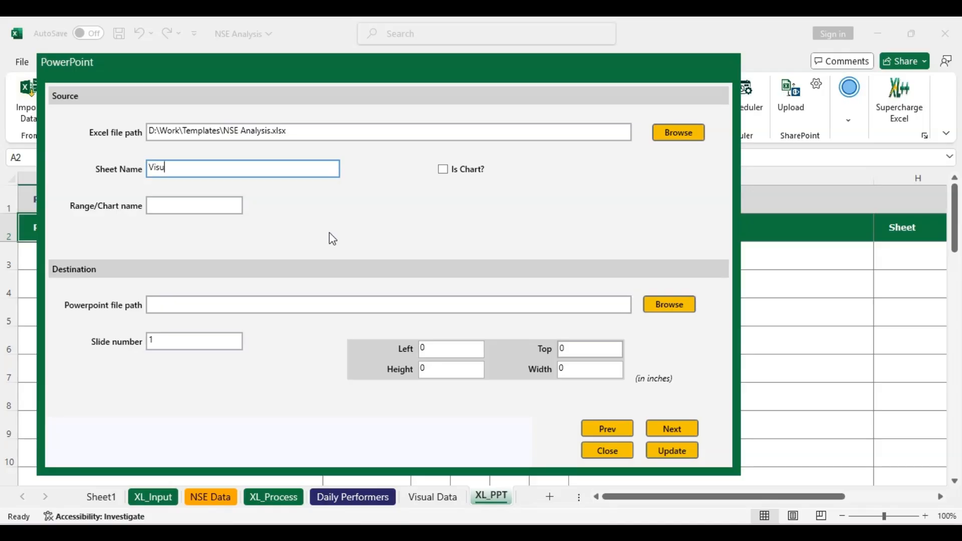
{"action": "type", "text": "Visual Data"}
{"action": "left_click", "coordinate": [443, 170]}
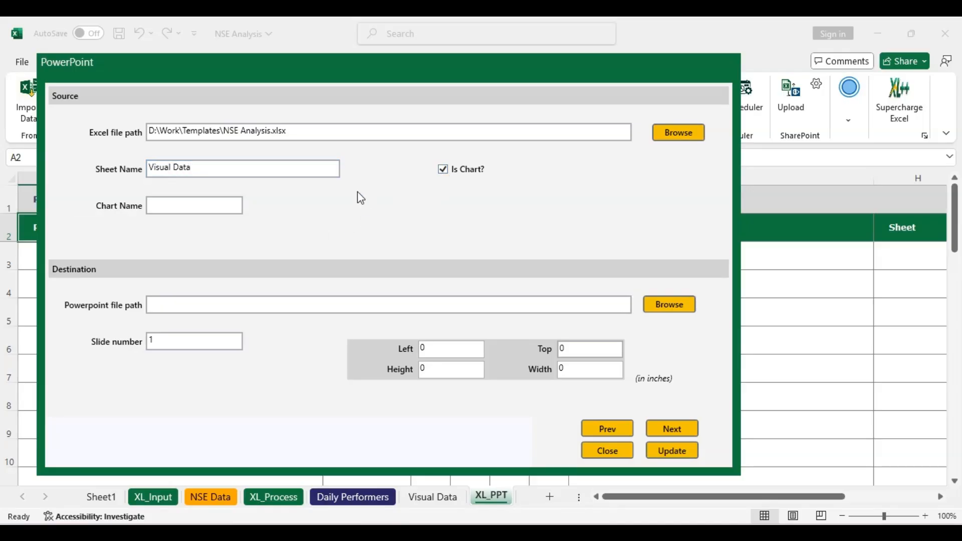
{"action": "left_click", "coordinate": [198, 206]}
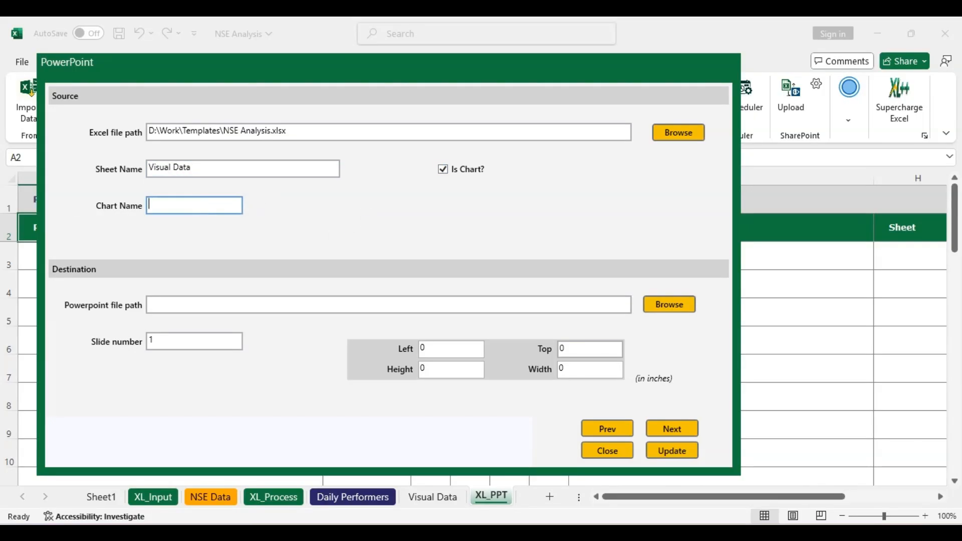
{"action": "type", "text": "Daily Return Trend"}
Set the export destination to slide 2 of D:\Work\Examples\Test.pptx.
{"action": "left_click", "coordinate": [693, 311]}
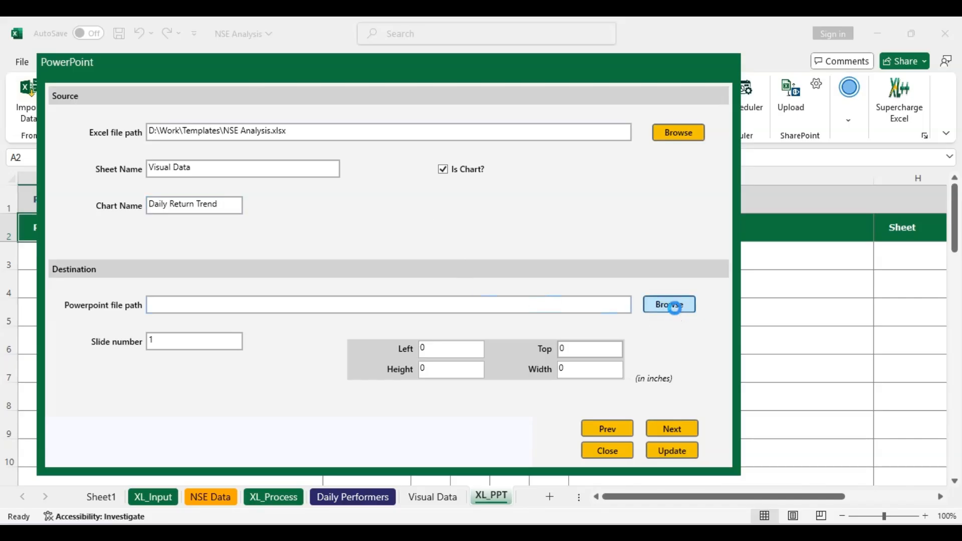
{"action": "left_click", "coordinate": [233, 167]}
{"action": "left_click", "coordinate": [398, 366]}
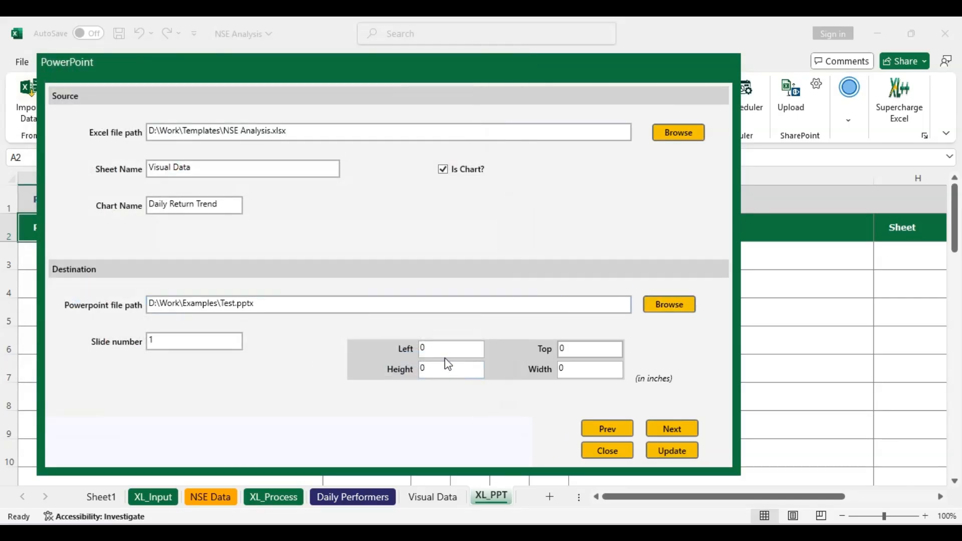
{"action": "left_click", "coordinate": [176, 341]}
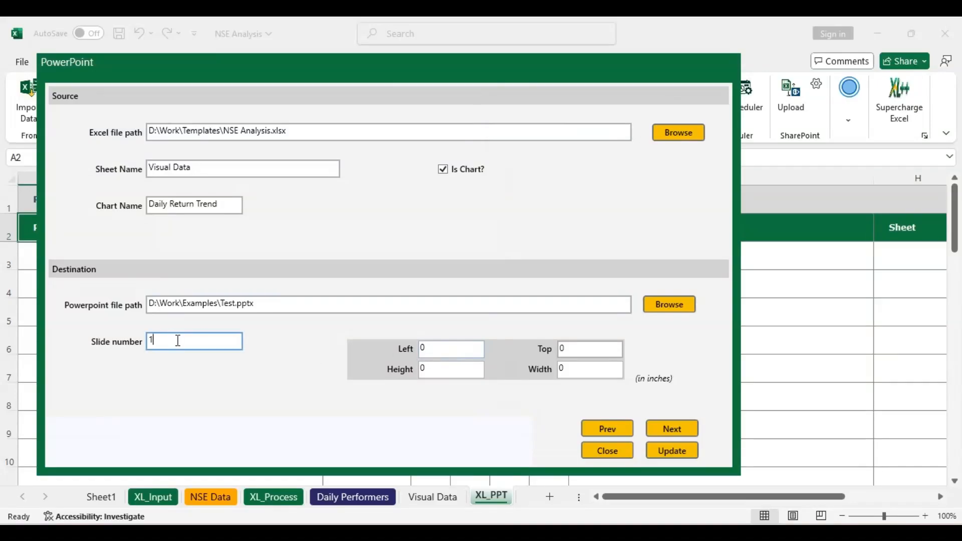
{"action": "key", "text": "BackSpace"}
{"action": "type", "text": "2"}
Set the exported chart's left to 5, height to 10, width to 11 and top to 3 inches, and save the configuration.
{"action": "left_click", "coordinate": [461, 351]}
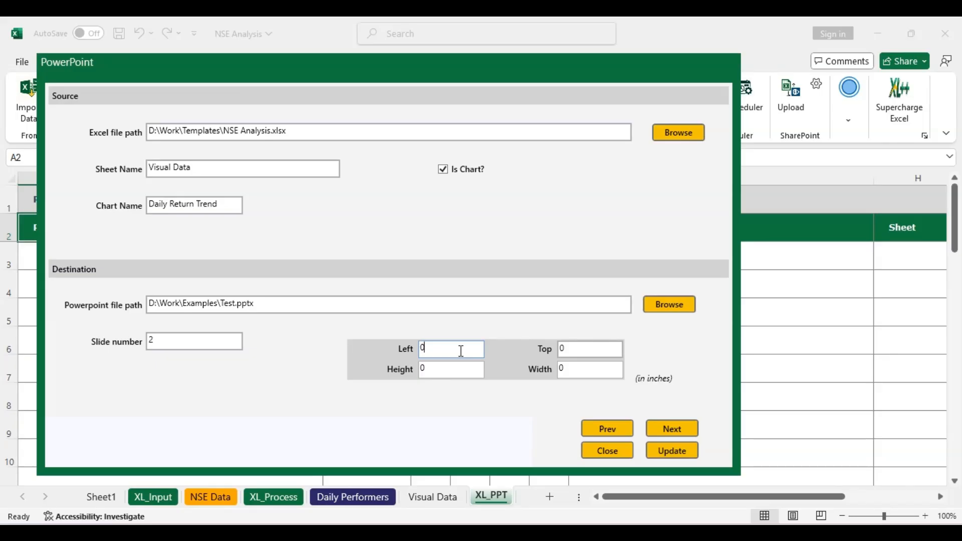
{"action": "key", "text": "BackSpace"}
{"action": "type", "text": "5"}
{"action": "left_click", "coordinate": [434, 369]}
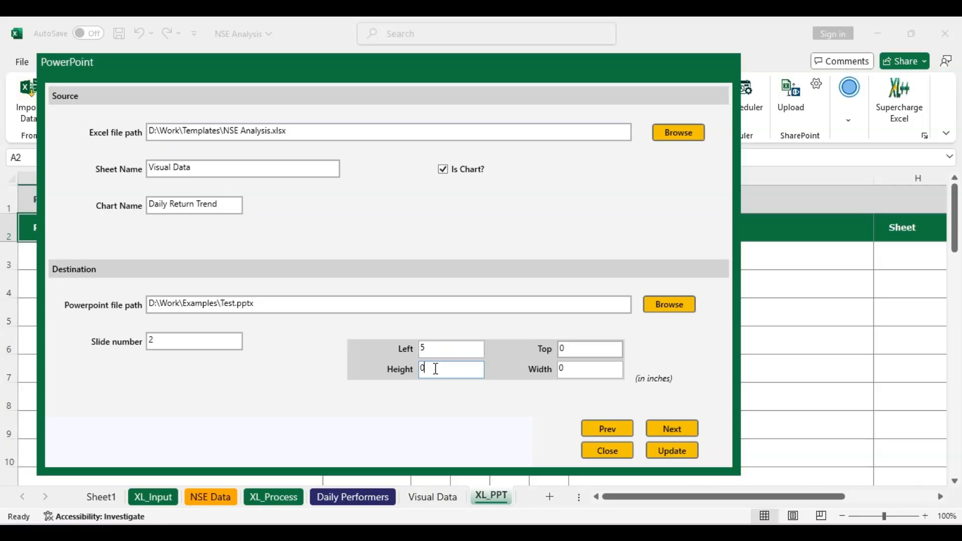
{"action": "type", "text": "10"}
{"action": "left_click", "coordinate": [579, 374]}
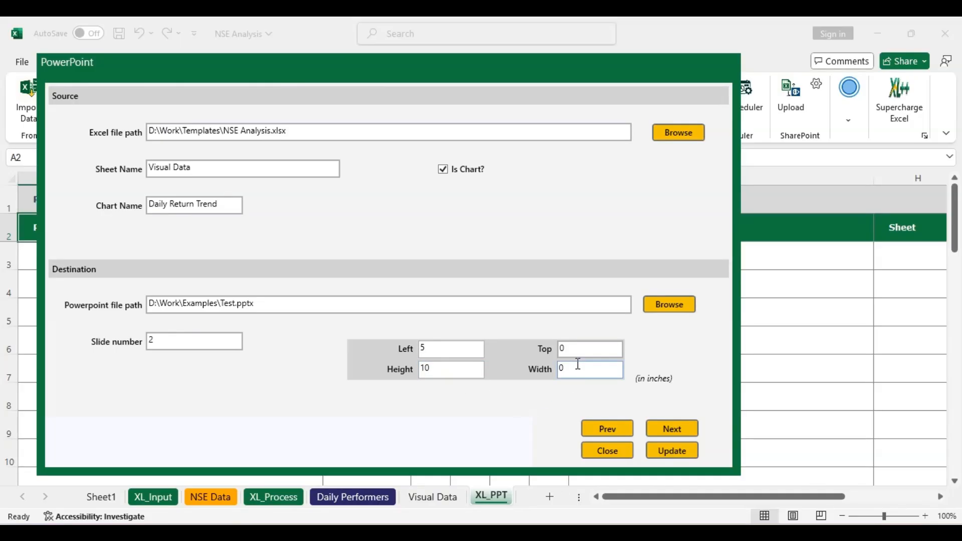
{"action": "type", "text": "11"}
{"action": "left_click", "coordinate": [582, 346]}
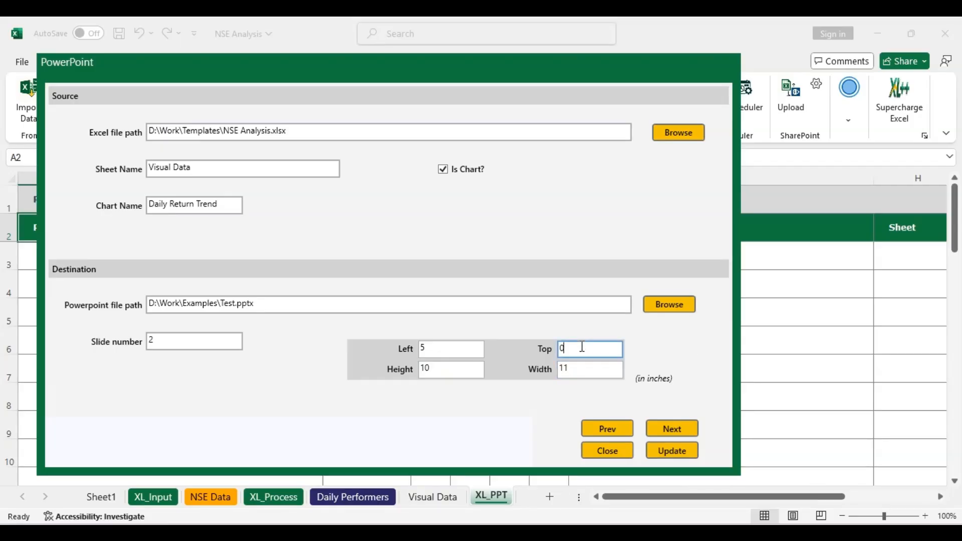
{"action": "key", "text": "BackSpace"}
{"action": "type", "text": "3"}
{"action": "left_click", "coordinate": [669, 452]}
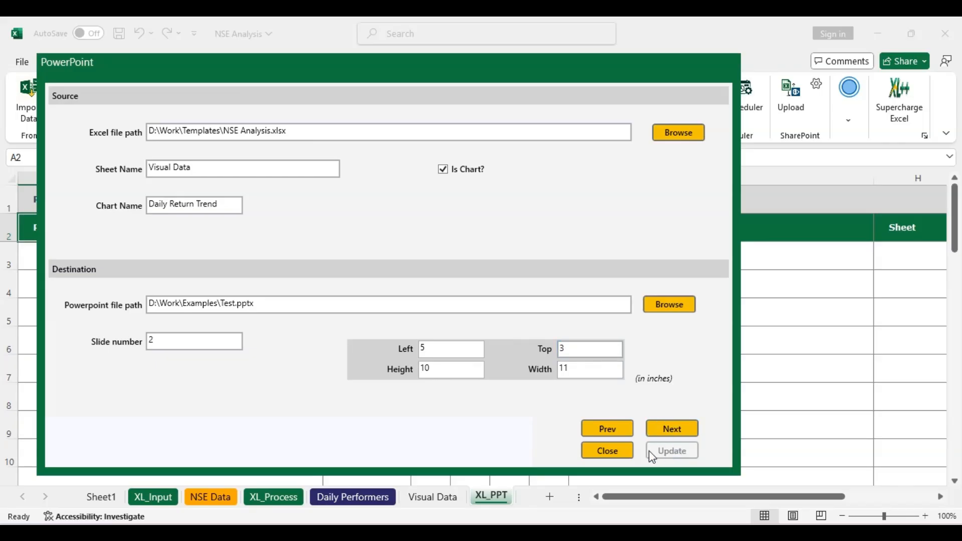
{"action": "left_click", "coordinate": [607, 451]}
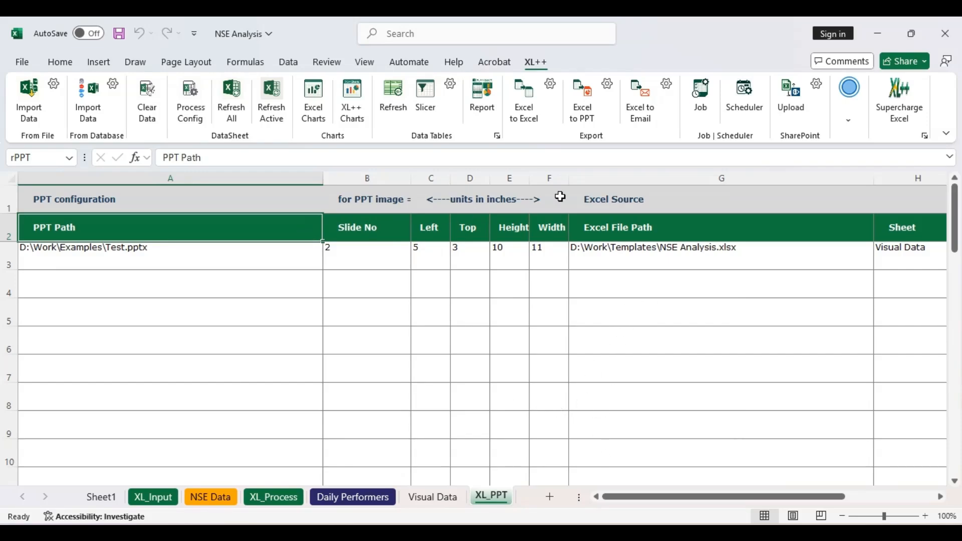
Create a new job named Daily Performance Analysis in the XL++ Job Scheduler.
{"action": "left_click", "coordinate": [584, 119]}
{"action": "left_click", "coordinate": [700, 103]}
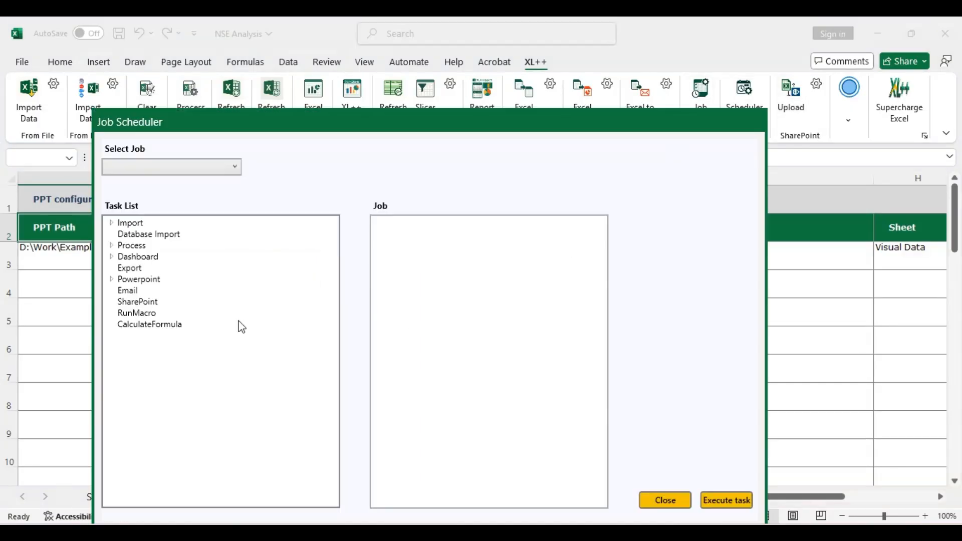
{"action": "left_click", "coordinate": [234, 167]}
{"action": "left_click", "coordinate": [216, 185]}
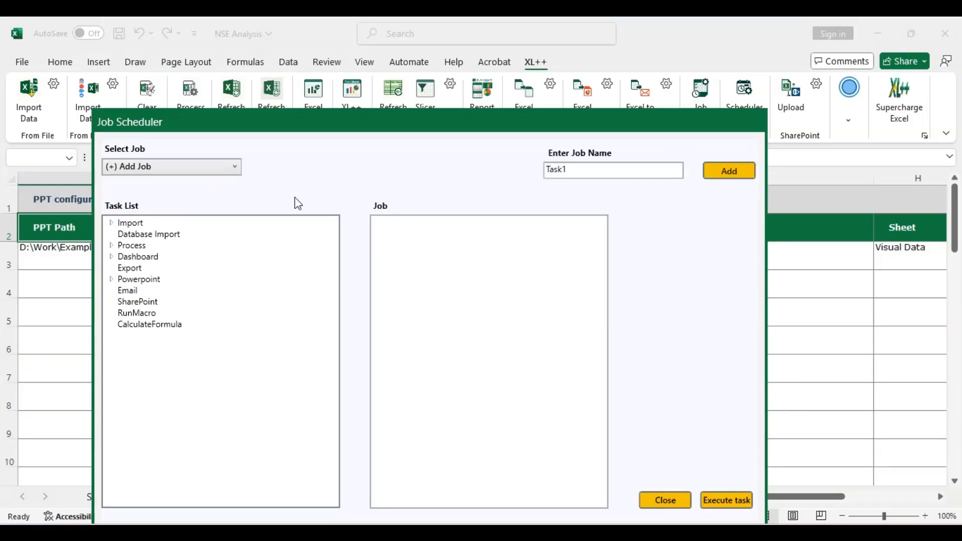
{"action": "left_click_drag", "start_coordinate": [576, 169], "coordinate": [533, 170]}
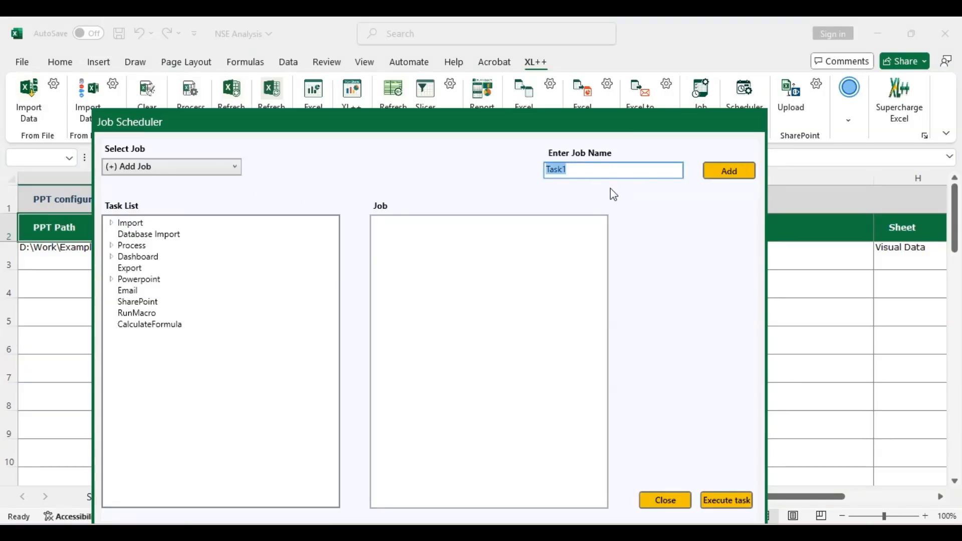
{"action": "type", "text": "Trend"}
{"action": "key", "text": "BackSpace"}
{"action": "key", "text": "BackSpace"}
{"action": "key", "text": "BackSpace"}
{"action": "key", "text": "BackSpace"}
{"action": "key", "text": "BackSpace"}
{"action": "type", "text": "Daily Performance "}
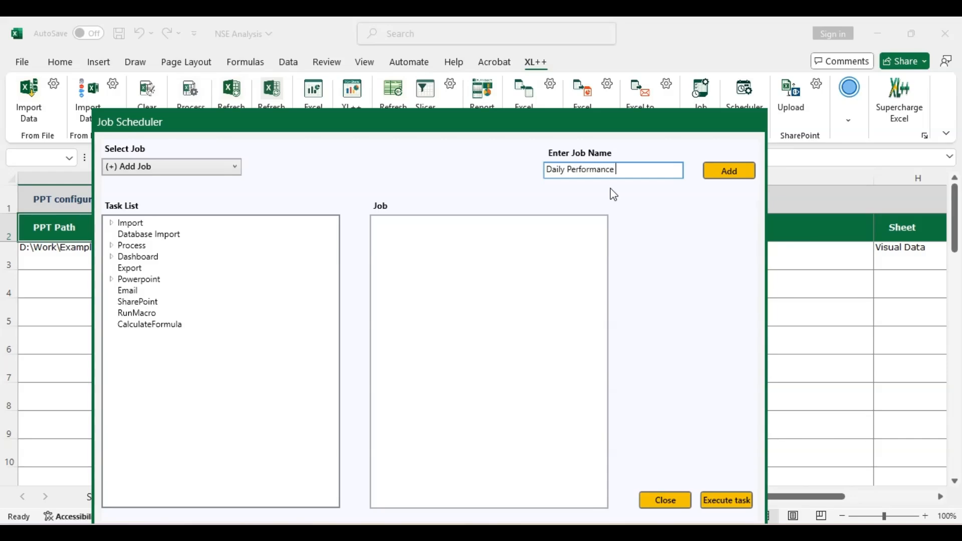
{"action": "type", "text": "Analysis"}
{"action": "left_click", "coordinate": [747, 170]}
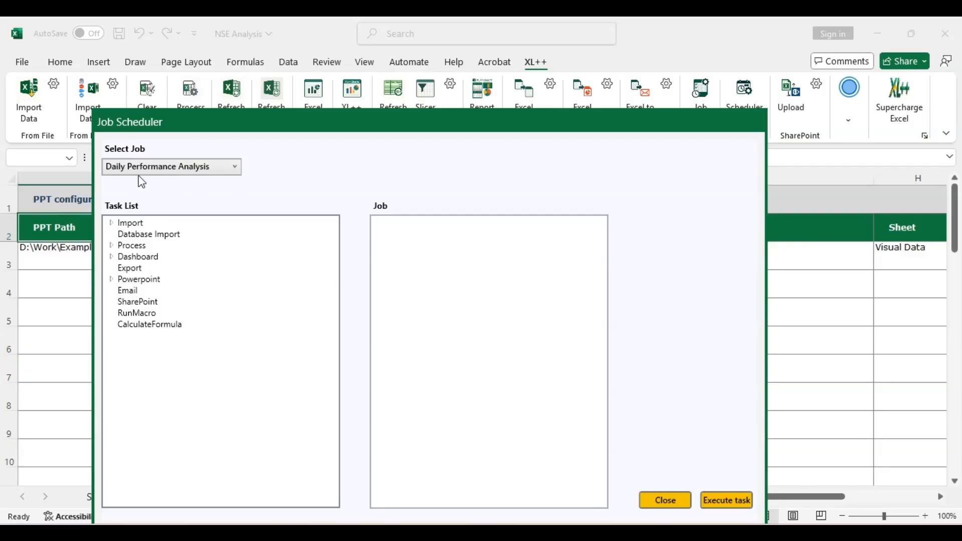
Add the Import 1 task and the Daily Performers process task to the Daily Performance Analysis job.
{"action": "left_click", "coordinate": [142, 224]}
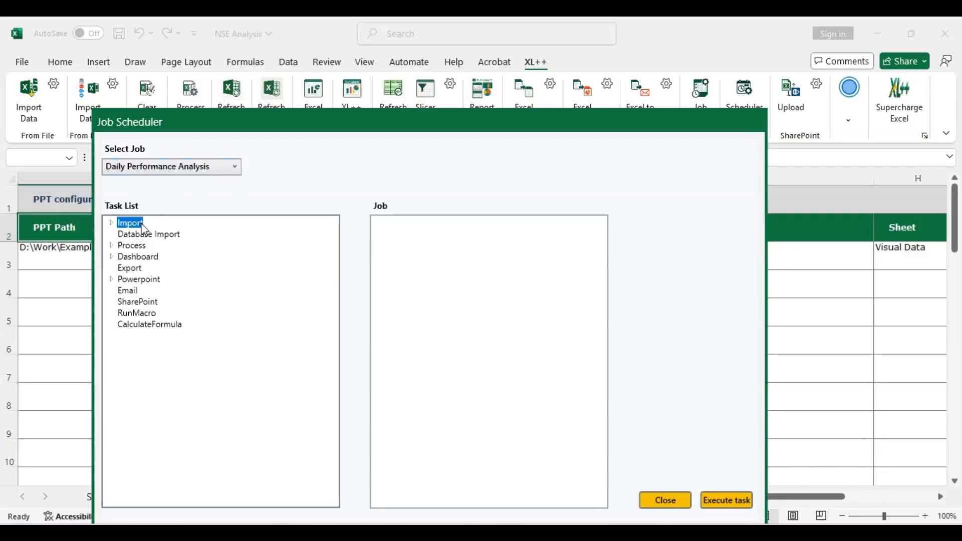
{"action": "left_click", "coordinate": [110, 224]}
{"action": "left_click_drag", "start_coordinate": [133, 235], "coordinate": [508, 261]}
{"action": "left_click", "coordinate": [112, 257]}
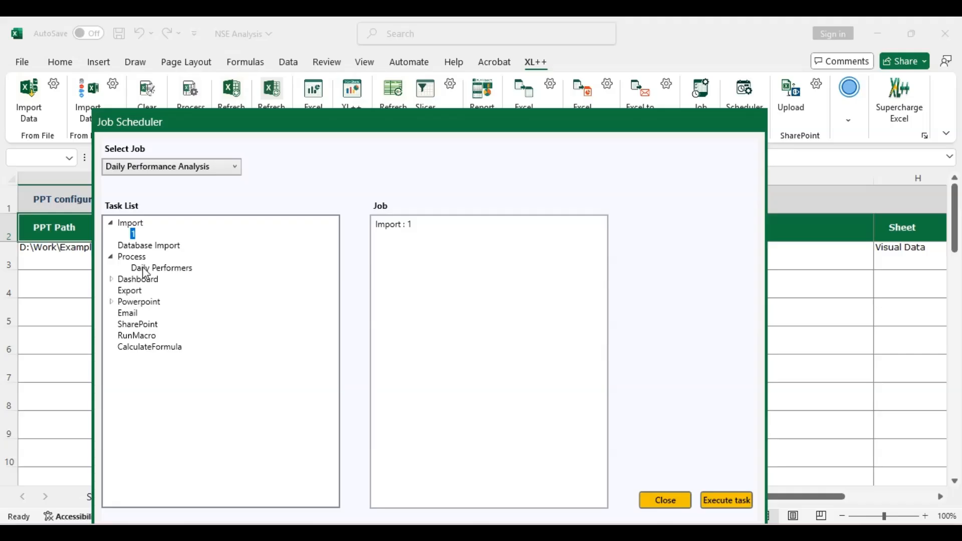
{"action": "left_click_drag", "start_coordinate": [144, 273], "coordinate": [421, 268]}
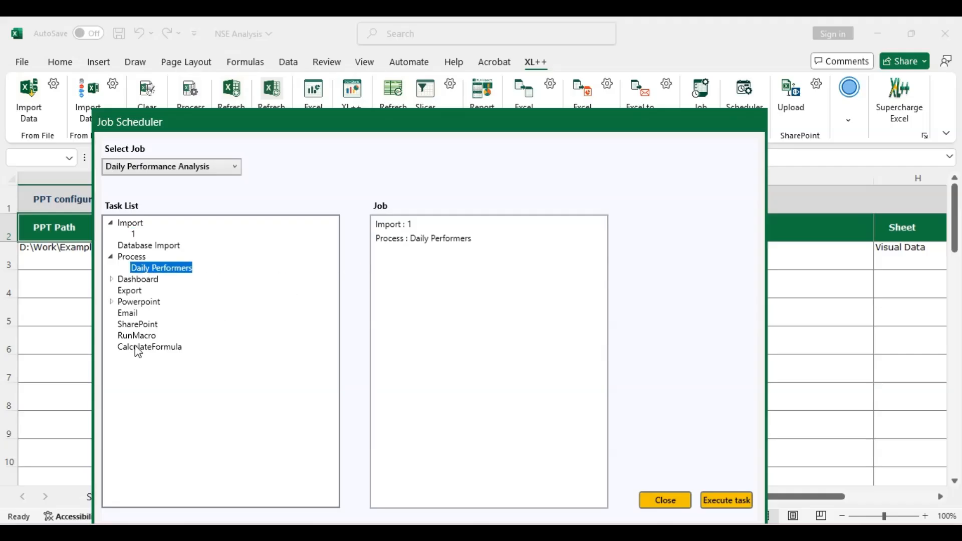
{"action": "left_click_drag", "start_coordinate": [136, 348], "coordinate": [426, 264]}
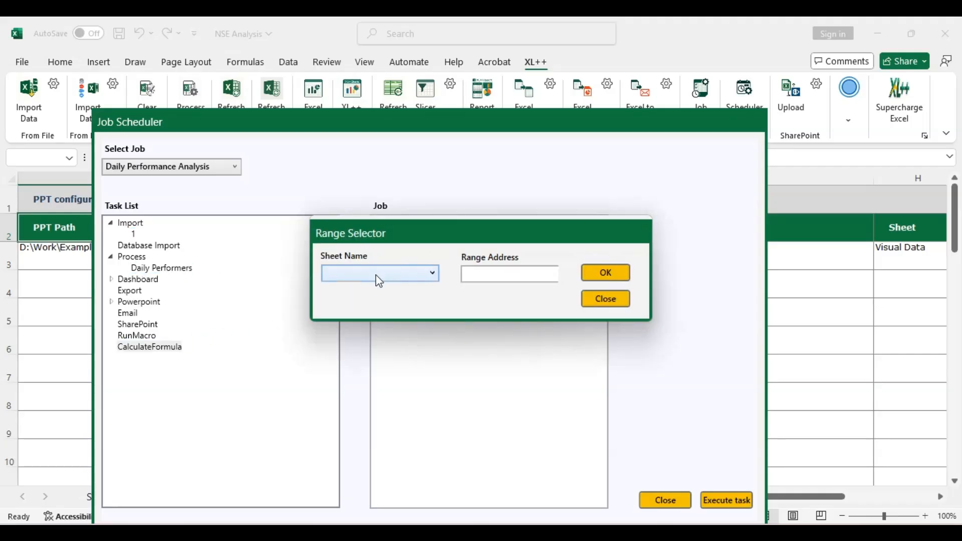
{"action": "left_click", "coordinate": [379, 274]}
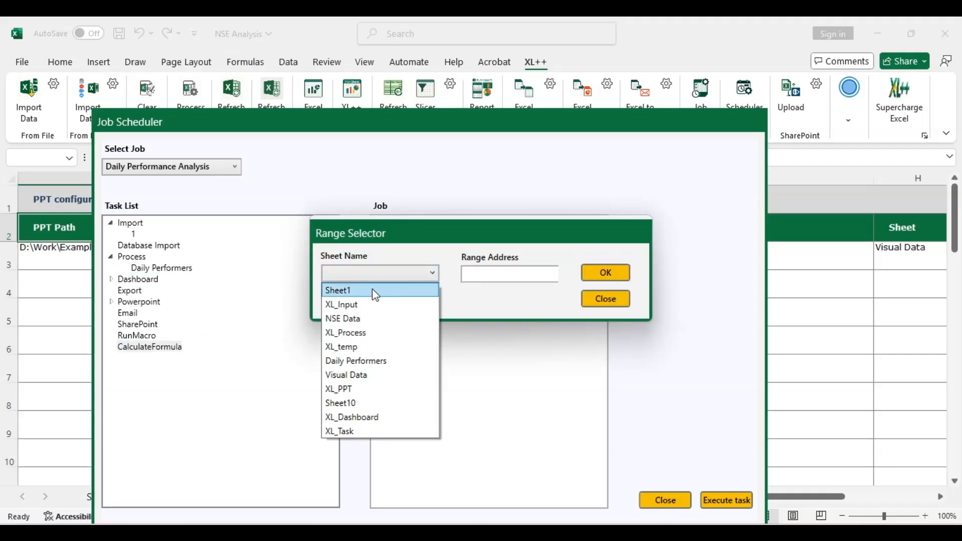
{"action": "left_click", "coordinate": [367, 361]}
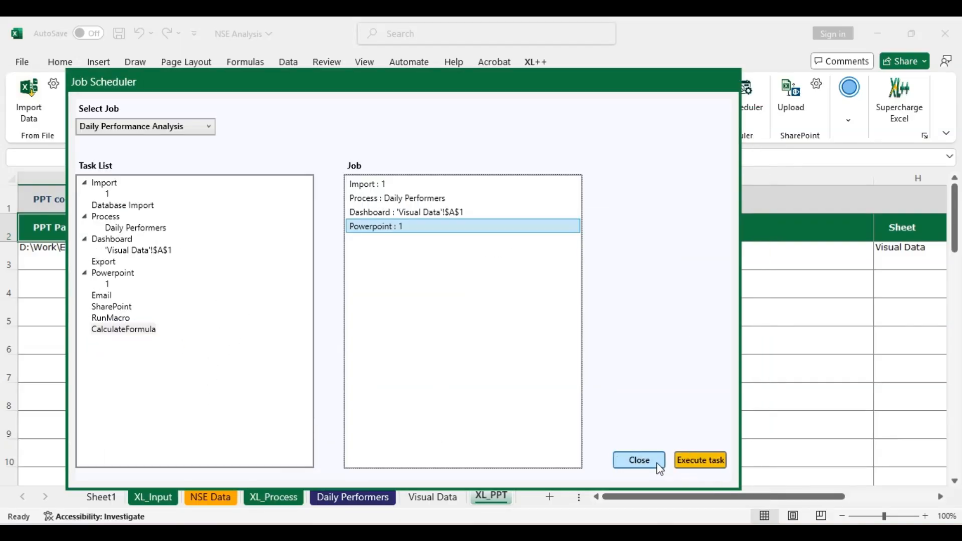
Close the job setup and schedule Daily Performance Analysis as a one-time run on 06-10-2025 at 17:35.
{"action": "left_click", "coordinate": [640, 460]}
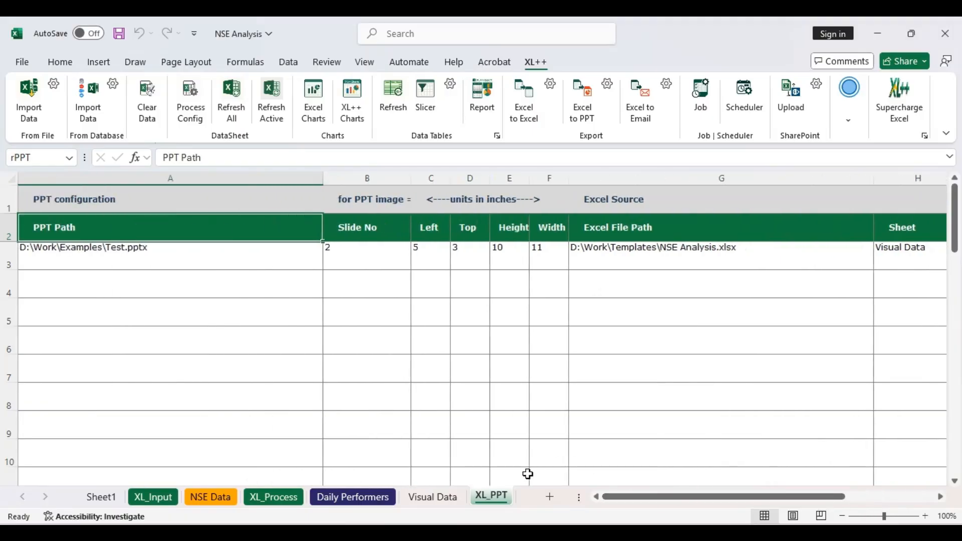
{"action": "left_click", "coordinate": [739, 111]}
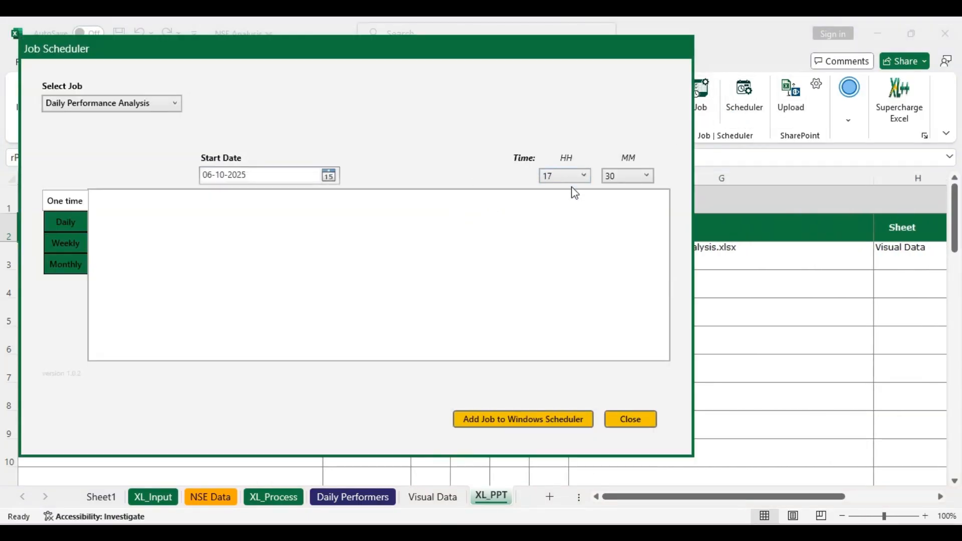
{"action": "left_click", "coordinate": [624, 173]}
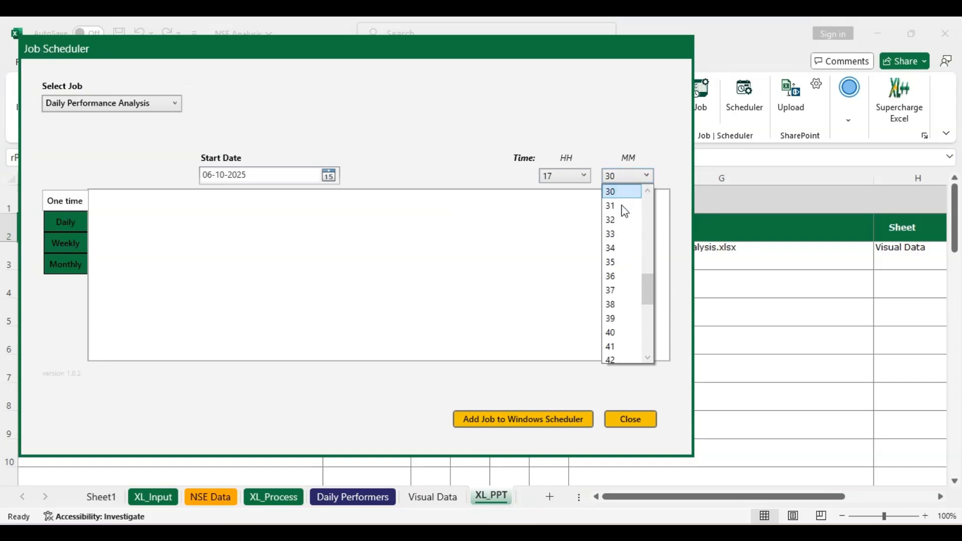
{"action": "left_click", "coordinate": [621, 263]}
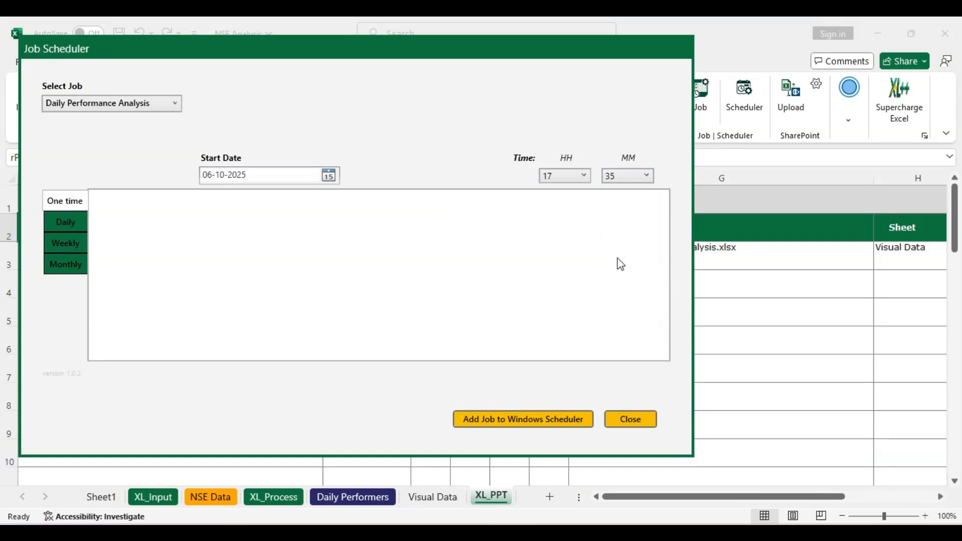
{"action": "left_click", "coordinate": [101, 105]}
{"action": "left_click", "coordinate": [109, 122]}
{"action": "left_click", "coordinate": [559, 425]}
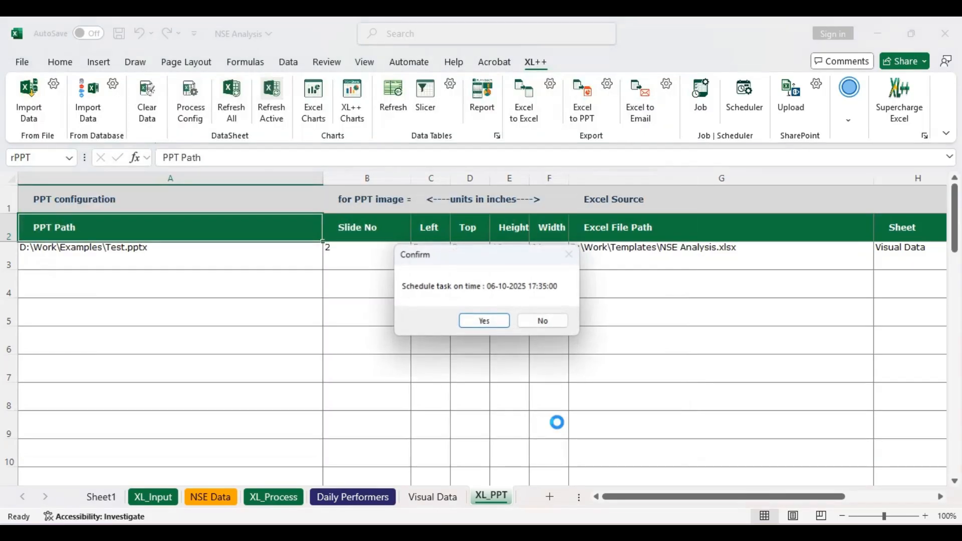
{"action": "left_click", "coordinate": [484, 323]}
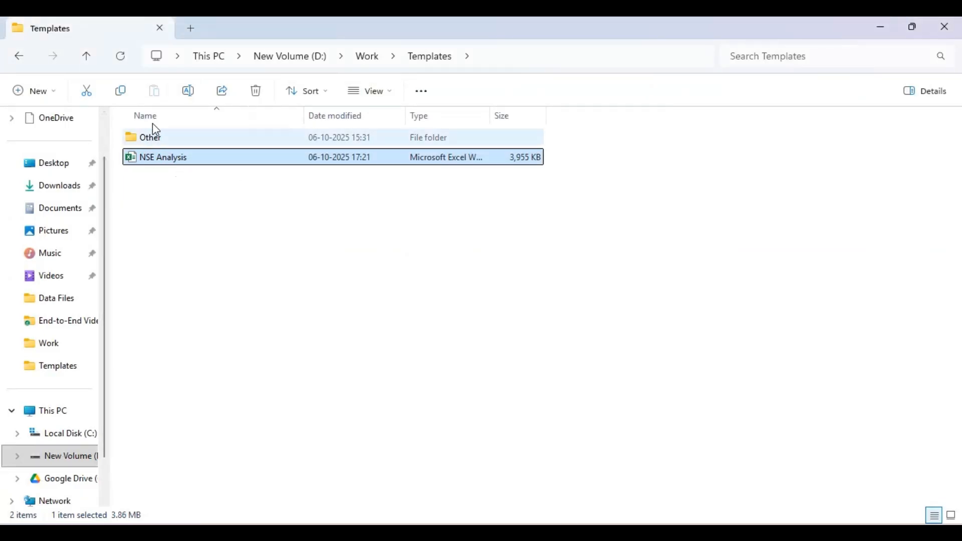
In File Explorer, move nse_all_stock_data from D:\Work\Data Files\NSE Data up into the Data Files folder.
{"action": "left_click", "coordinate": [359, 60]}
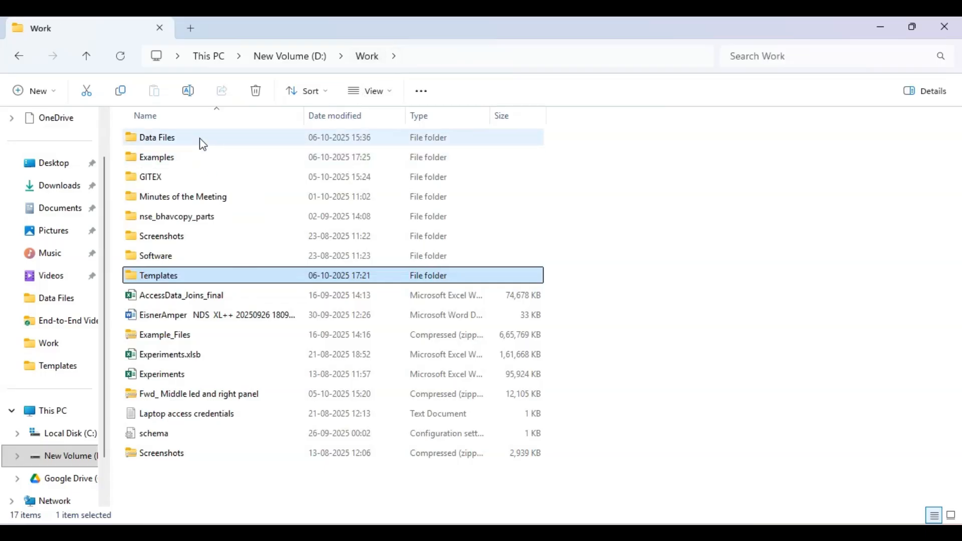
{"action": "left_click", "coordinate": [203, 143]}
{"action": "double_click", "coordinate": [203, 141]}
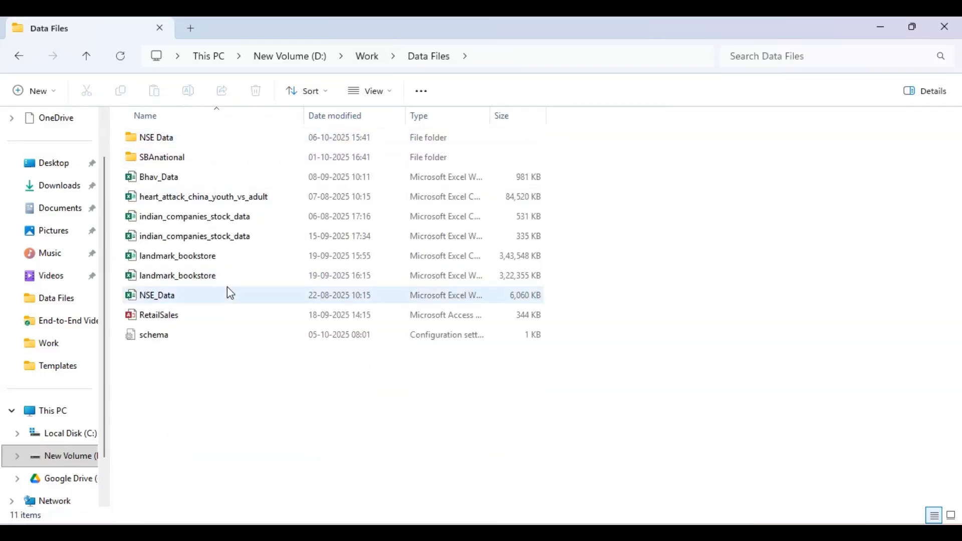
{"action": "double_click", "coordinate": [209, 136]}
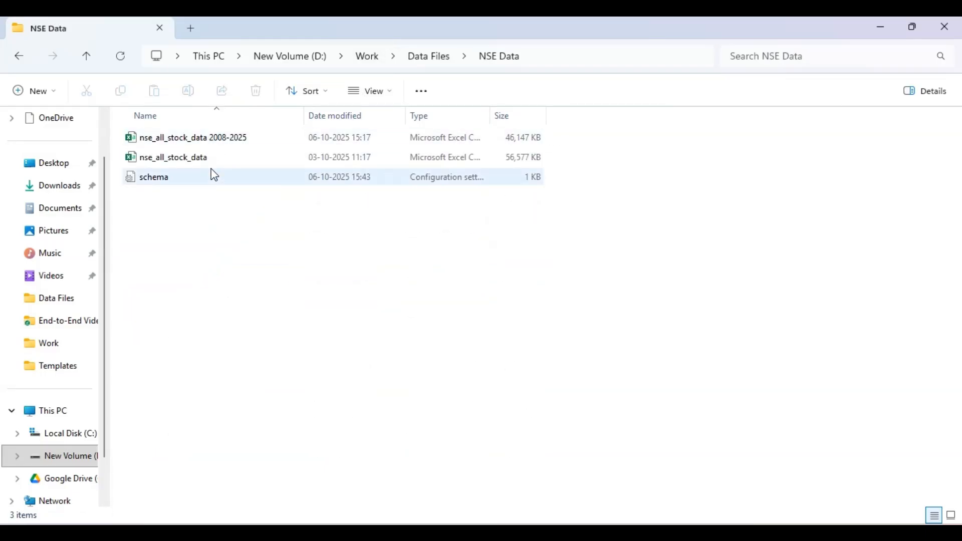
{"action": "left_click", "coordinate": [214, 162]}
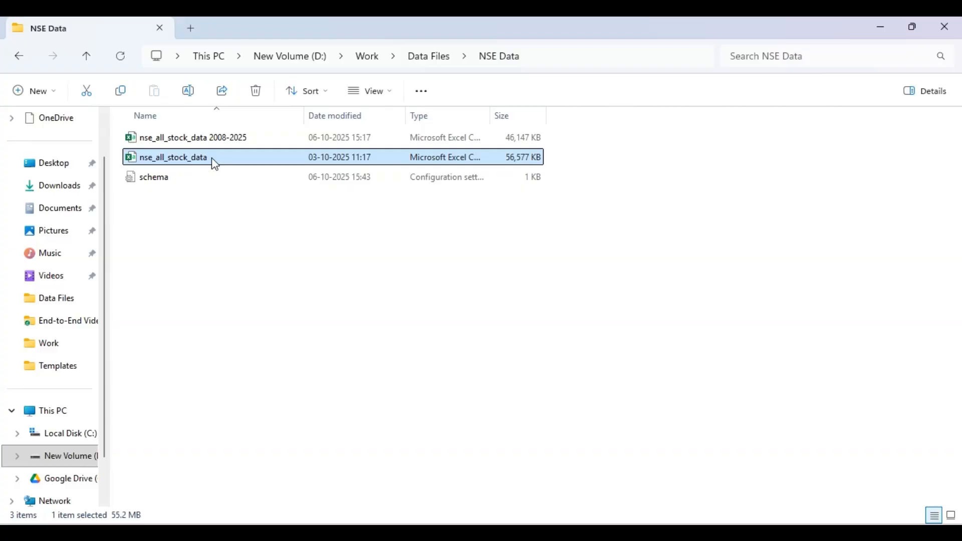
{"action": "left_click_drag", "start_coordinate": [212, 160], "coordinate": [432, 60]}
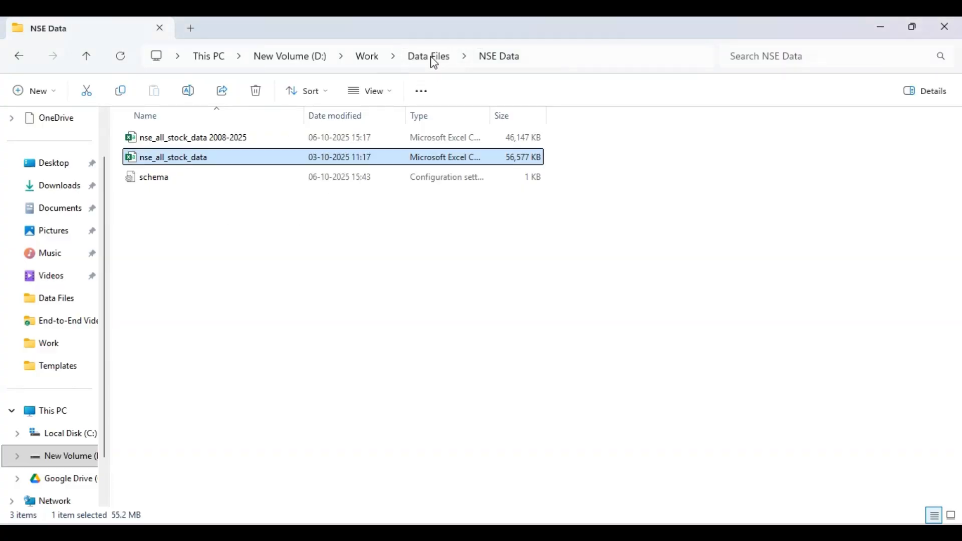
Open nse_all_stock_data 2008-2025 and examine the RELIANCE column through its data blocks and back to the first row.
{"action": "left_click", "coordinate": [227, 142]}
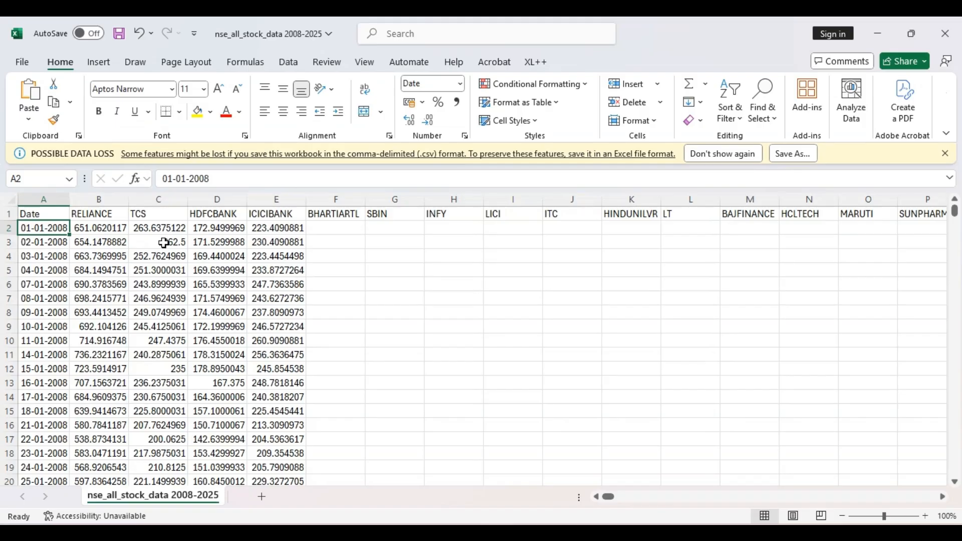
{"action": "key", "text": "Right"}
{"action": "key", "text": "ctrl+Down"}
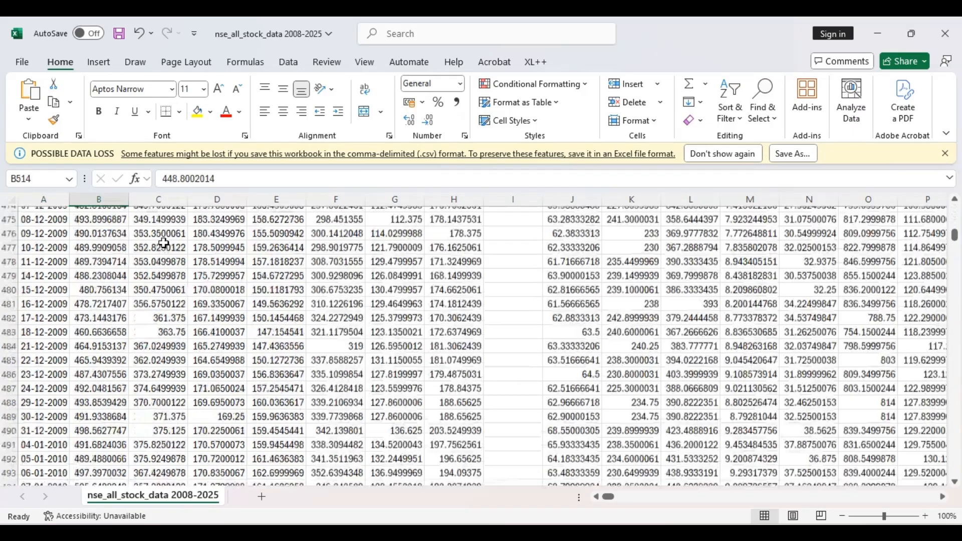
{"action": "key", "text": "ctrl+Down"}
{"action": "key", "text": "ctrl+Down"}
{"action": "key", "text": "ctrl+Down"}
{"action": "key", "text": "ctrl+Down"}
{"action": "key", "text": "ctrl+Down"}
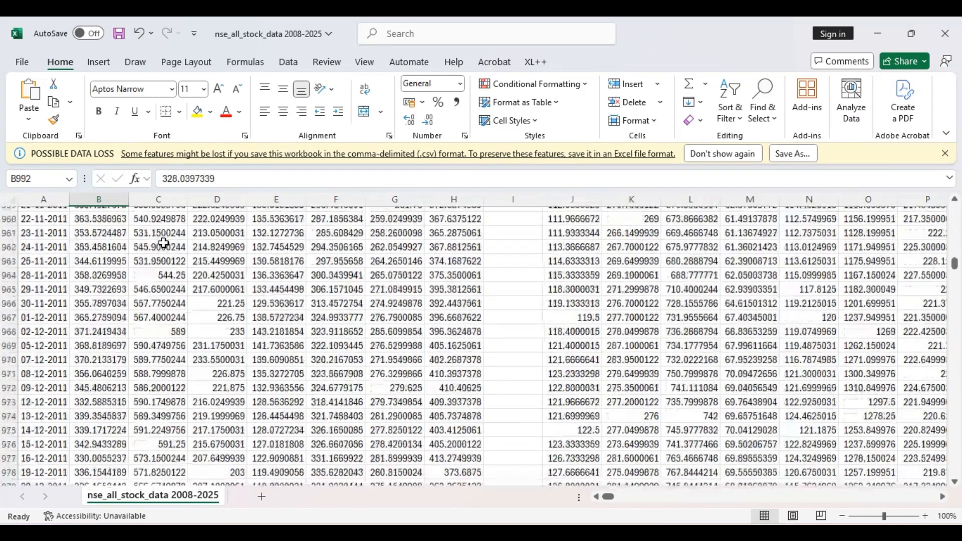
{"action": "key", "text": "ctrl+Down"}
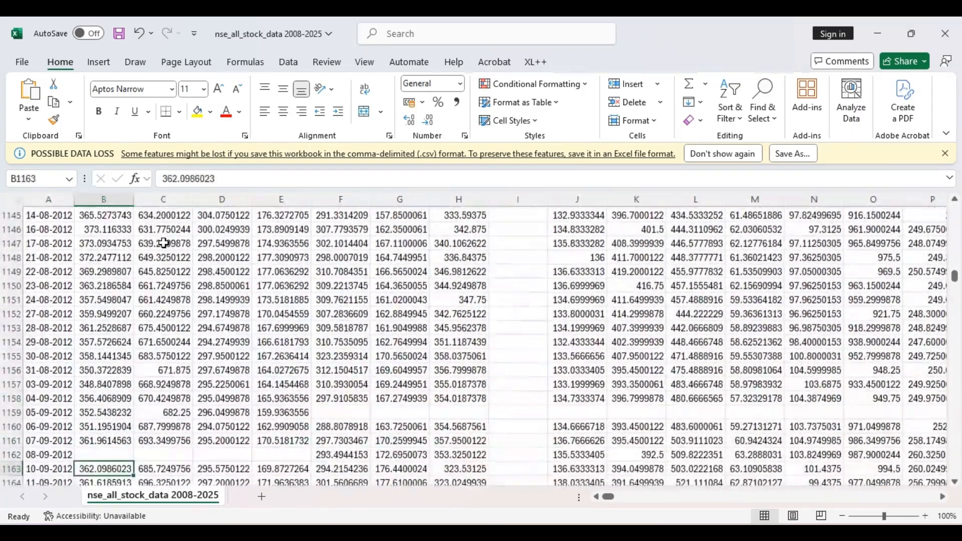
{"action": "key", "text": "ctrl+Down"}
{"action": "key", "text": "ctrl+Up"}
{"action": "key", "text": "ctrl+Up"}
{"action": "key", "text": "ctrl+Up"}
{"action": "key", "text": "ctrl+Up"}
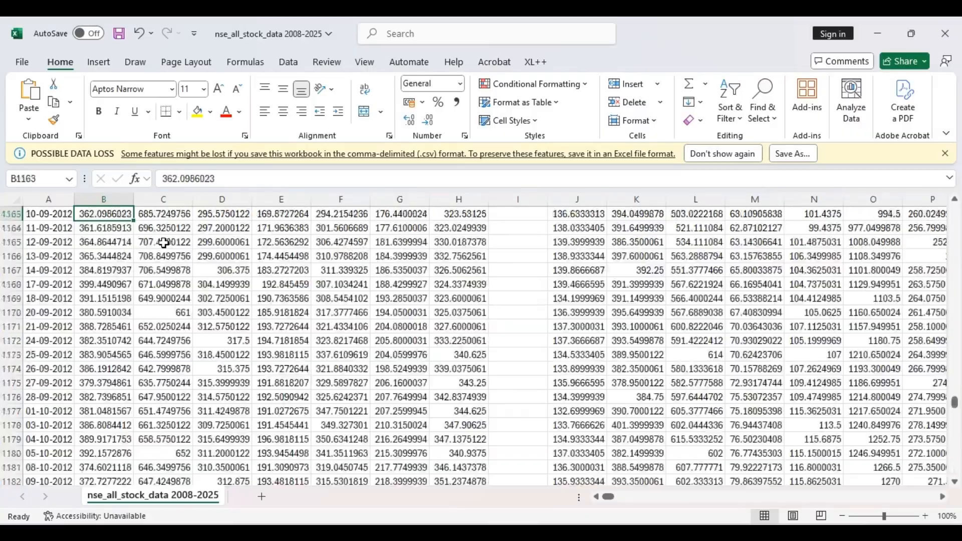
{"action": "key", "text": "ctrl+Up"}
{"action": "key", "text": "ctrl+Up"}
{"action": "key", "text": "ctrl+Up"}
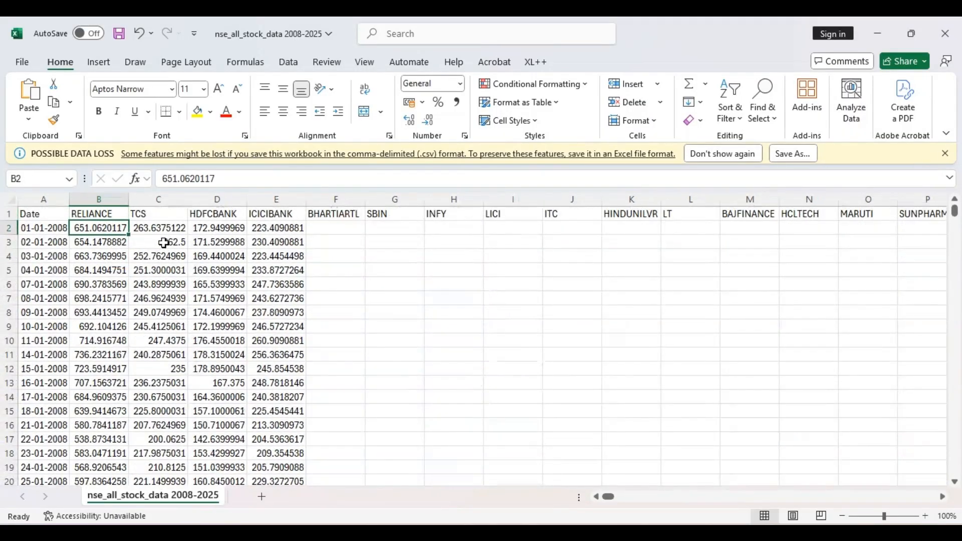
Examine the Date column from the first trading days down to its last entry.
{"action": "key", "text": "Left"}
{"action": "key", "text": "Down"}
{"action": "key", "text": "Down"}
{"action": "key", "text": "Down"}
{"action": "key", "text": "Down"}
{"action": "key", "text": "Down"}
{"action": "key", "text": "Down"}
{"action": "key", "text": "Down"}
{"action": "key", "text": "Down"}
{"action": "key", "text": "Down"}
{"action": "key", "text": "Down"}
{"action": "key", "text": "Down"}
{"action": "key", "text": "Down"}
{"action": "key", "text": "Down"}
{"action": "key", "text": "Down"}
{"action": "key", "text": "Down"}
{"action": "key", "text": "Down"}
{"action": "key", "text": "Down"}
{"action": "key", "text": "Down"}
{"action": "key", "text": "Down"}
{"action": "key", "text": "Down"}
{"action": "key", "text": "Down"}
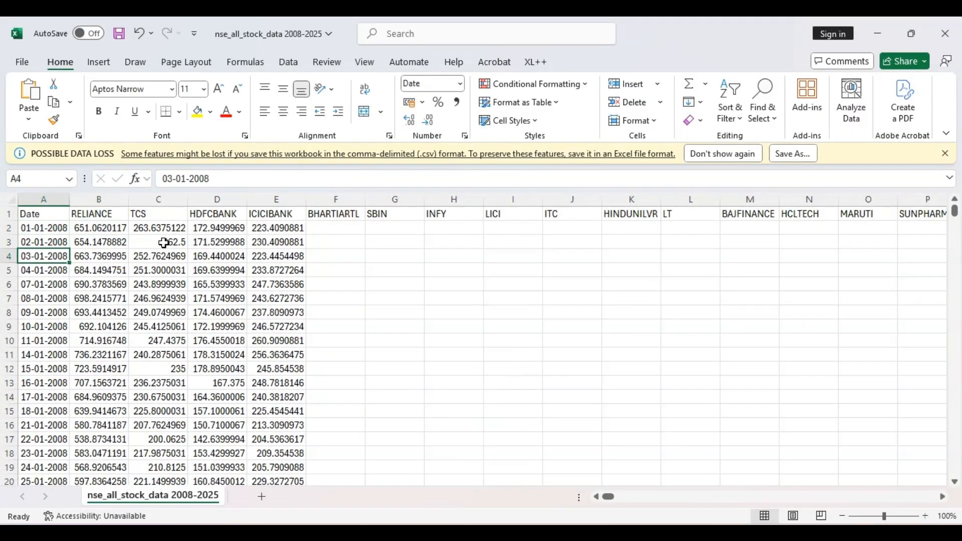
{"action": "key", "text": "Down"}
{"action": "key", "text": "Down"}
{"action": "key", "text": "Down"}
{"action": "key", "text": "Down"}
{"action": "key", "text": "Down"}
{"action": "key", "text": "Down"}
{"action": "key", "text": "Down"}
{"action": "key", "text": "Down"}
{"action": "key", "text": "Down"}
{"action": "key", "text": "Down"}
{"action": "key", "text": "Down"}
{"action": "key", "text": "Down"}
{"action": "key", "text": "Down"}
{"action": "key", "text": "Down"}
{"action": "key", "text": "Down"}
{"action": "key", "text": "Down"}
{"action": "key", "text": "Down"}
{"action": "key", "text": "Down"}
{"action": "key", "text": "Down"}
{"action": "key", "text": "Down"}
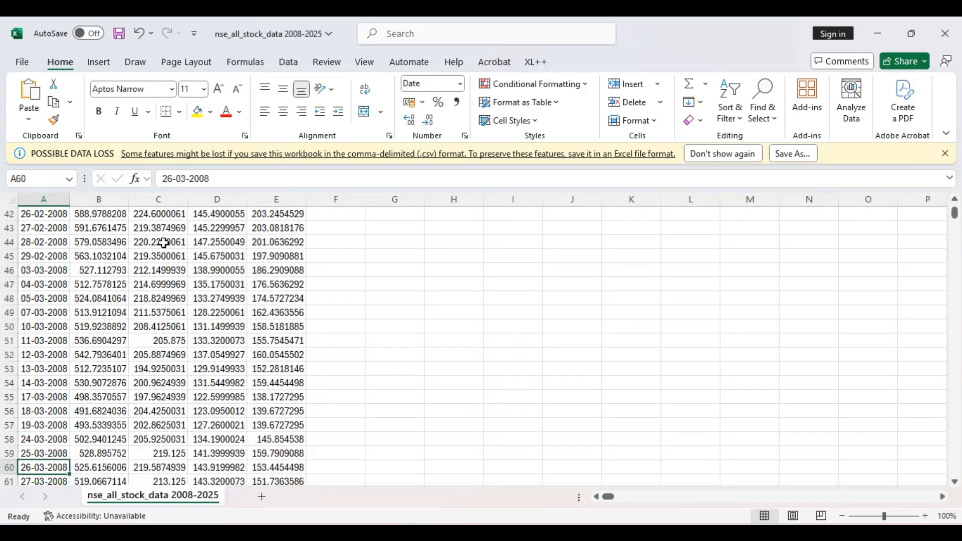
{"action": "key", "text": "ctrl+Down"}
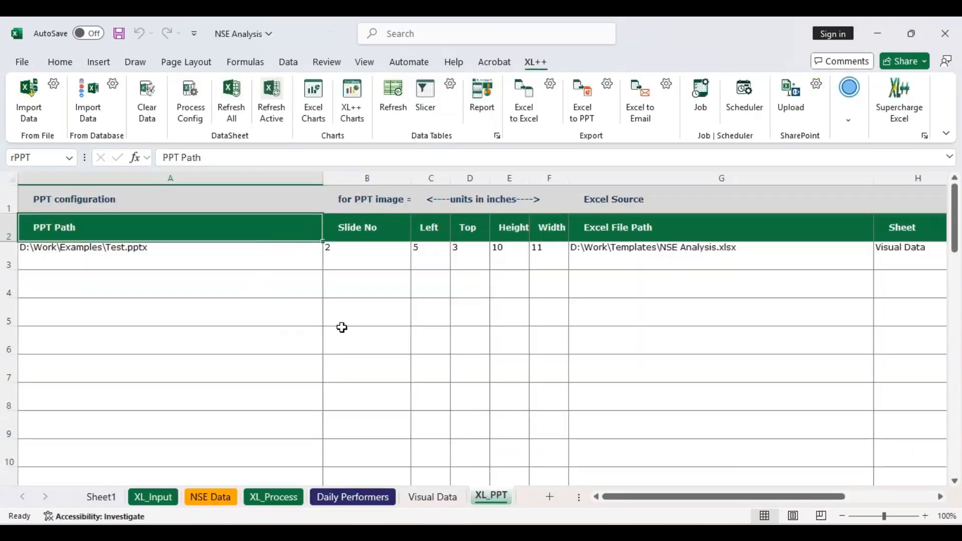
In File Explorer, rename nse_all_stock_data 2008-2025 in the NSE Data folder to nse_all_stock_data and close the folder.
{"action": "key", "text": "alt+Tab"}
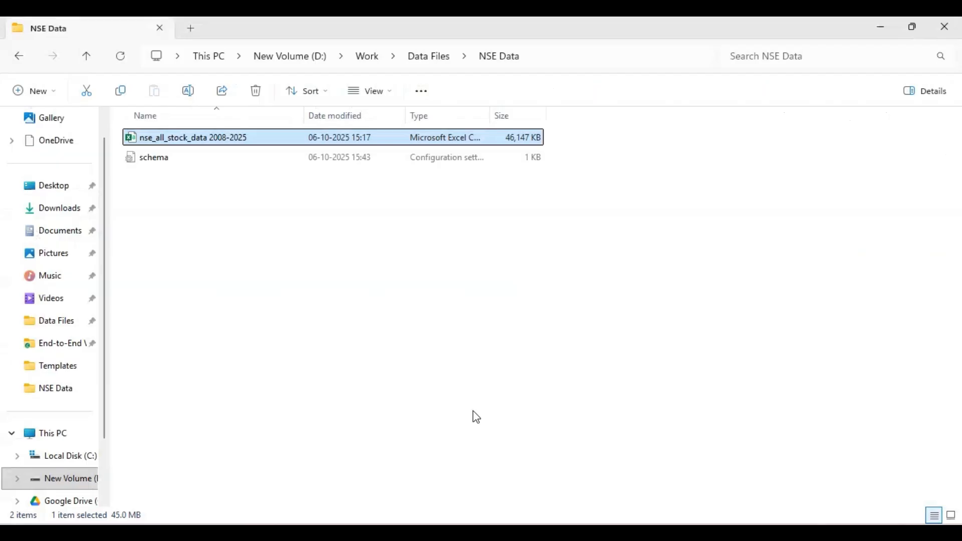
{"action": "left_click", "coordinate": [188, 91]}
{"action": "left_click", "coordinate": [265, 137]}
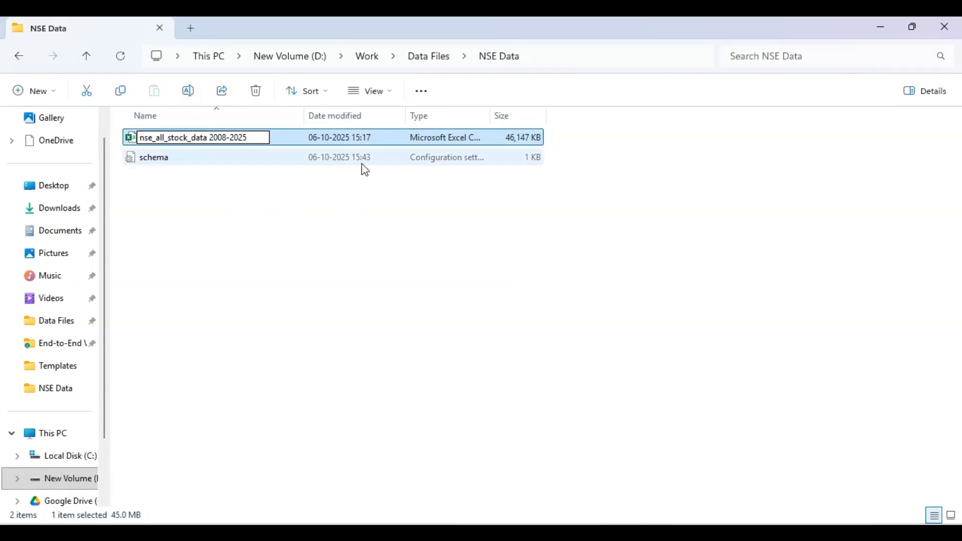
{"action": "key", "text": "BackSpace"}
{"action": "key", "text": "BackSpace"}
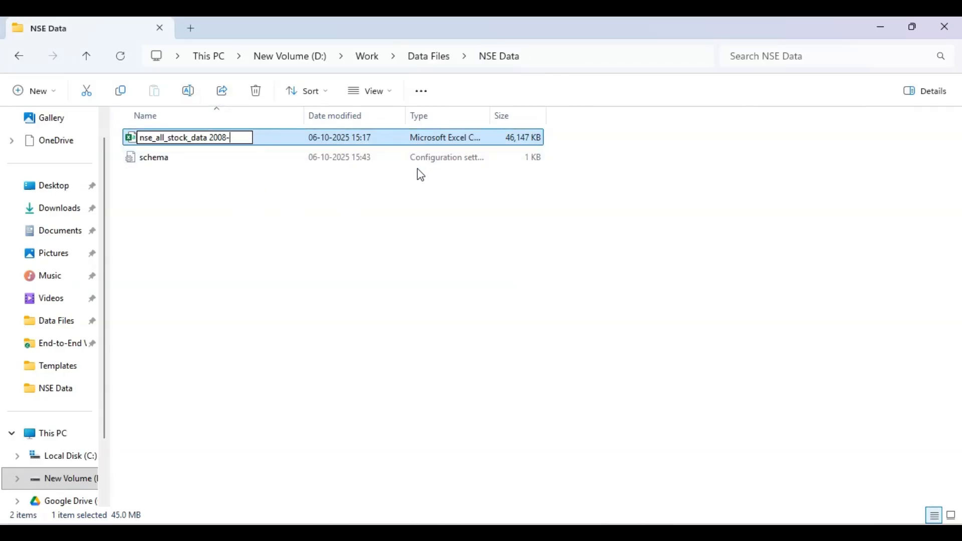
{"action": "key", "text": "BackSpace"}
{"action": "key", "text": "BackSpace"}
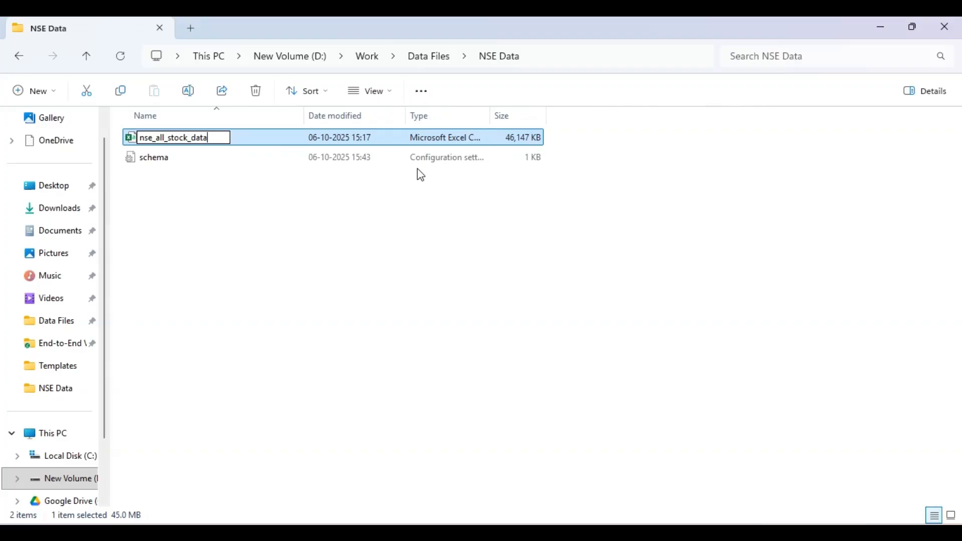
{"action": "key", "text": "Return"}
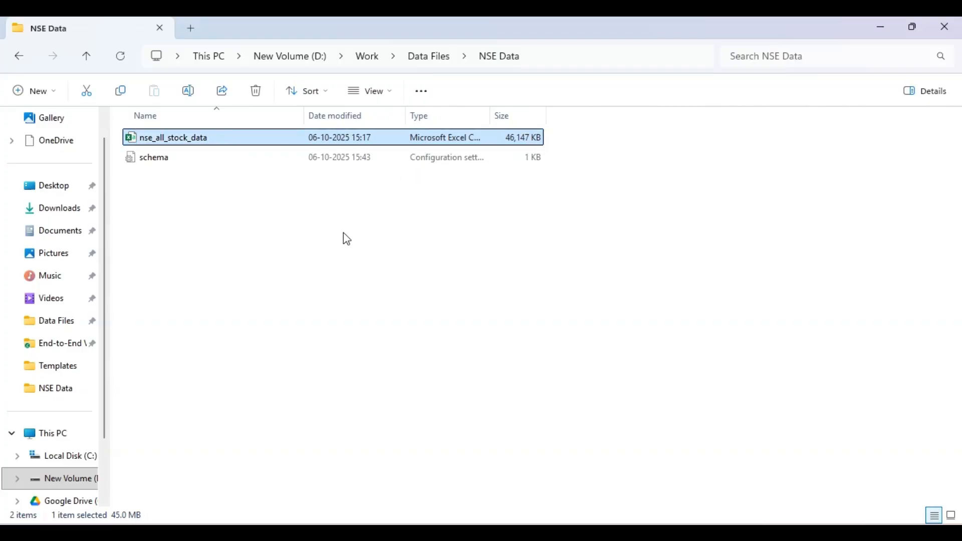
{"action": "left_click", "coordinate": [160, 29]}
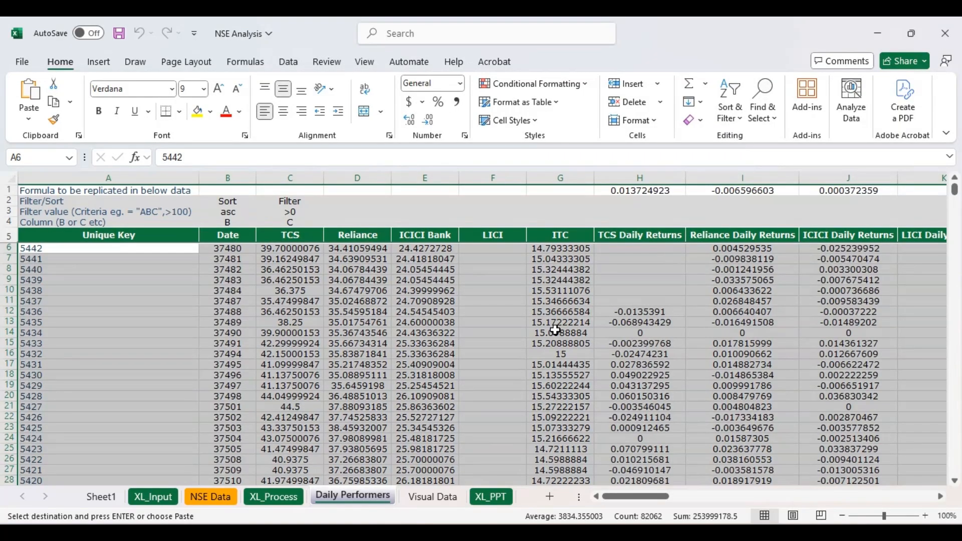
In the NSE Analysis workbook, review the processed Daily Performers data, the XL_PPT sheet, and the returns table and chart on Visual Data.
{"action": "left_click", "coordinate": [431, 426]}
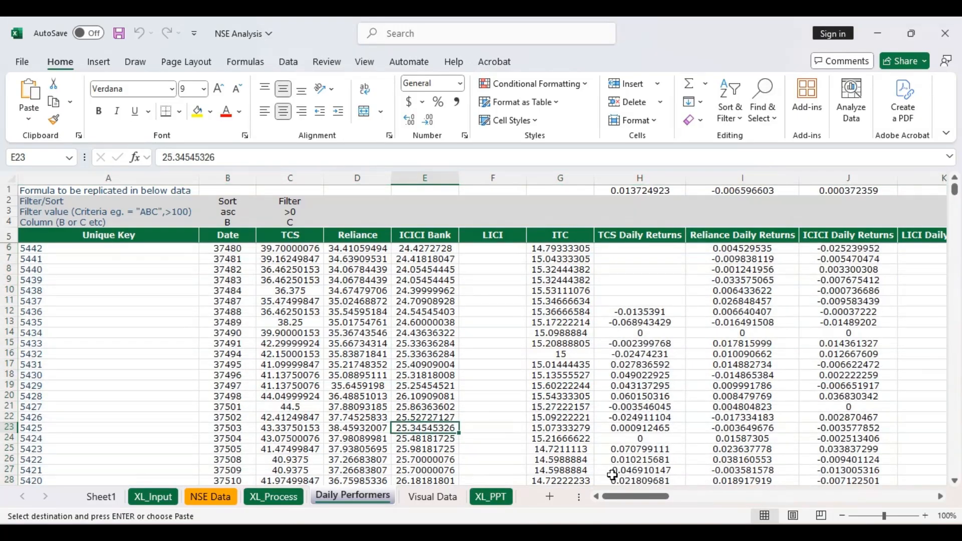
{"action": "left_click", "coordinate": [501, 498]}
{"action": "left_click", "coordinate": [444, 498]}
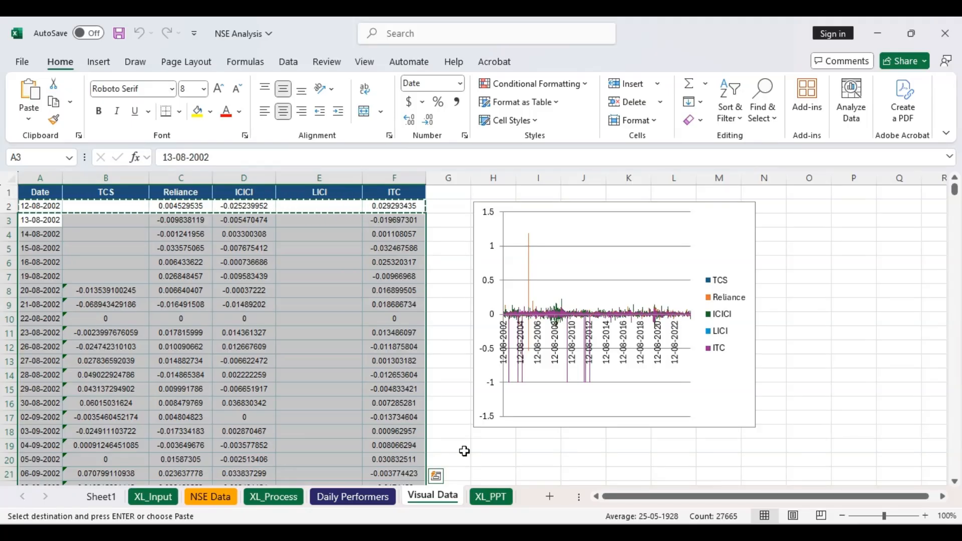
{"action": "left_click", "coordinate": [464, 450]}
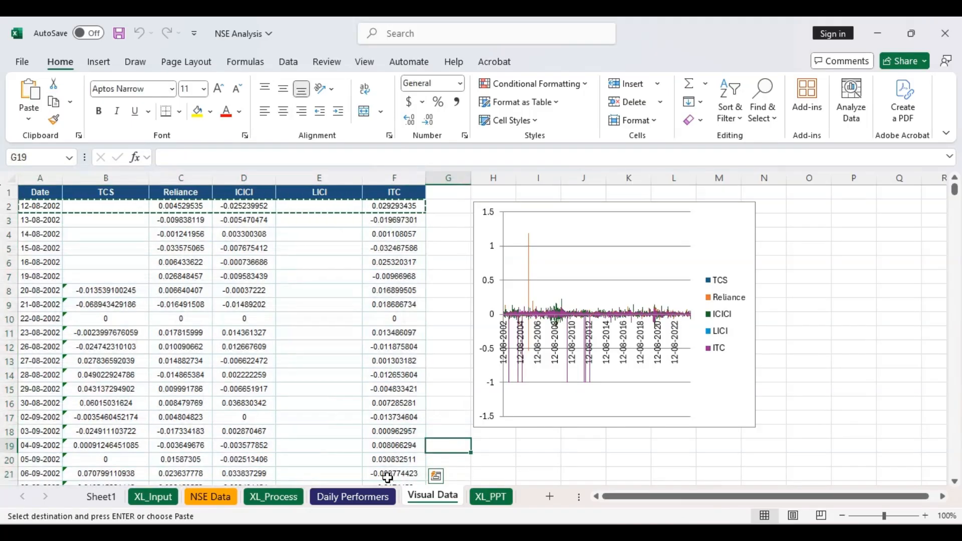
Check the Daily Performers, XL_Process and NSE Data sheets, then examine the import configuration and its log on XL_Input.
{"action": "left_click", "coordinate": [353, 497]}
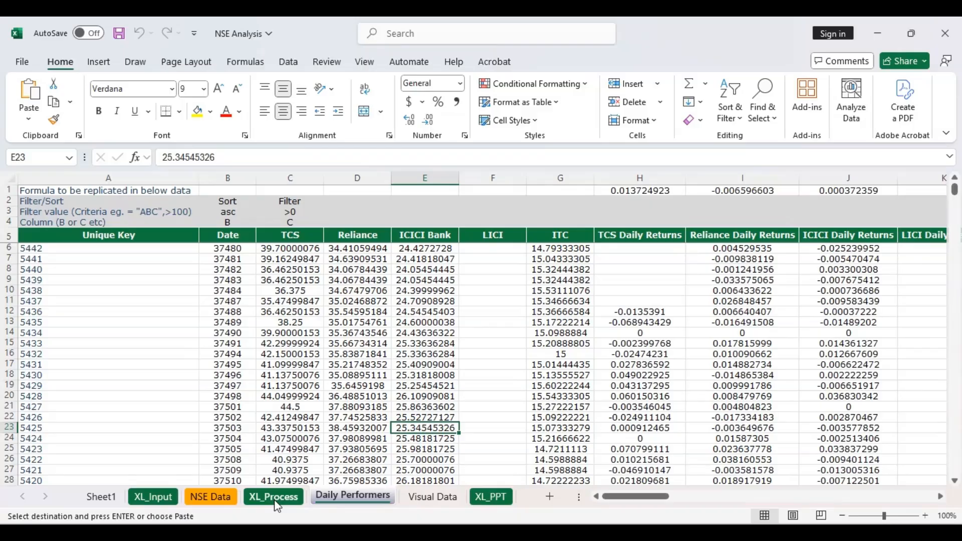
{"action": "left_click", "coordinate": [275, 500]}
{"action": "left_click", "coordinate": [203, 501]}
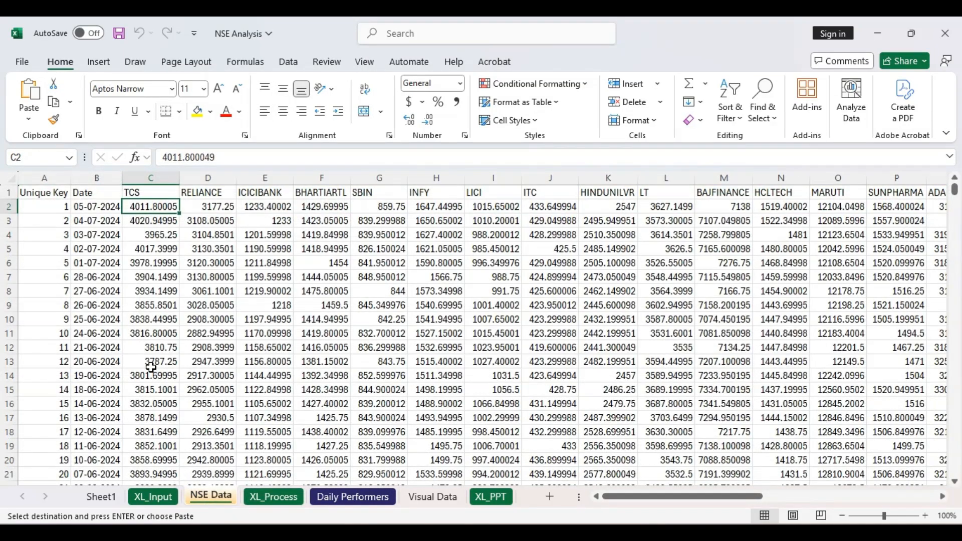
{"action": "scroll", "coordinate": [151, 367], "scroll_direction": "down", "scroll_amount": 1}
{"action": "scroll", "coordinate": [151, 367], "scroll_direction": "up", "scroll_amount": 1}
{"action": "left_click", "coordinate": [153, 497]}
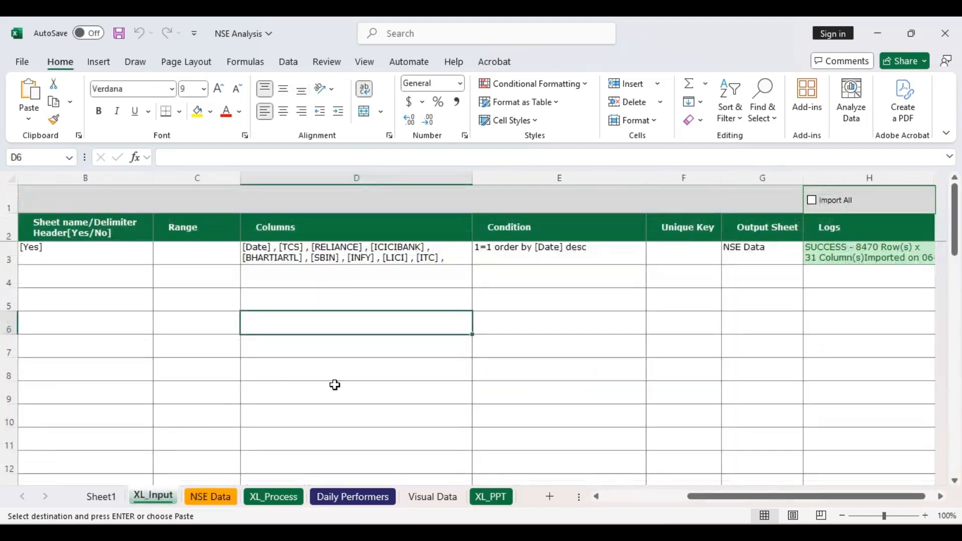